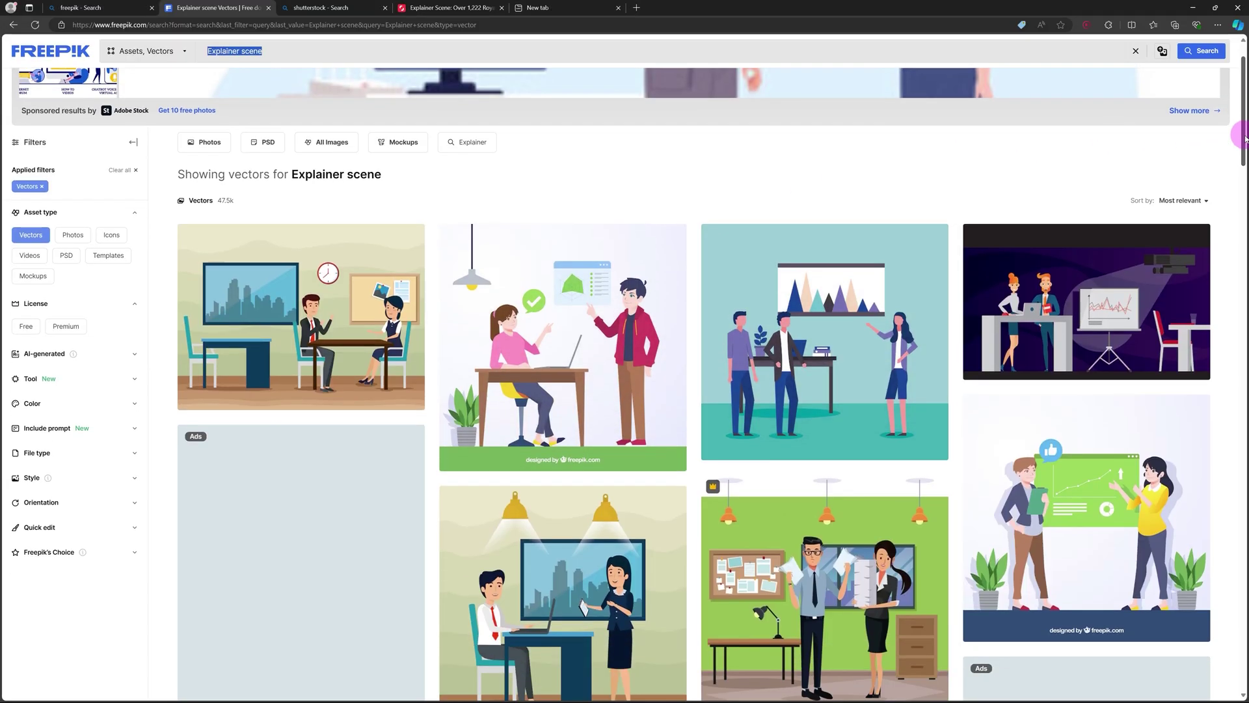
# Browse explainer-scene vectors on Freepik and Shutterstock, viewing the growth chart and kid emergency room illustrations and similar images
pyautogui.scroll(-10, 1238, 170)
pyautogui.click(1075, 222)
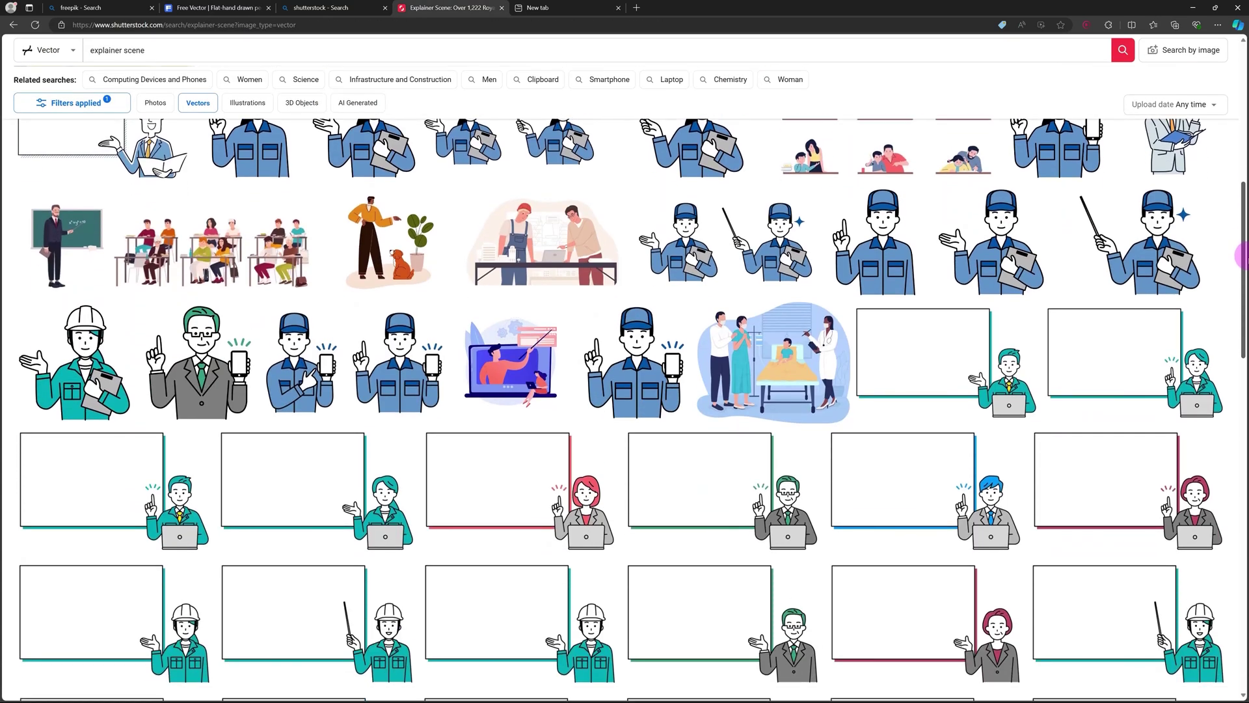
pyautogui.scroll(-2, 950, 281)
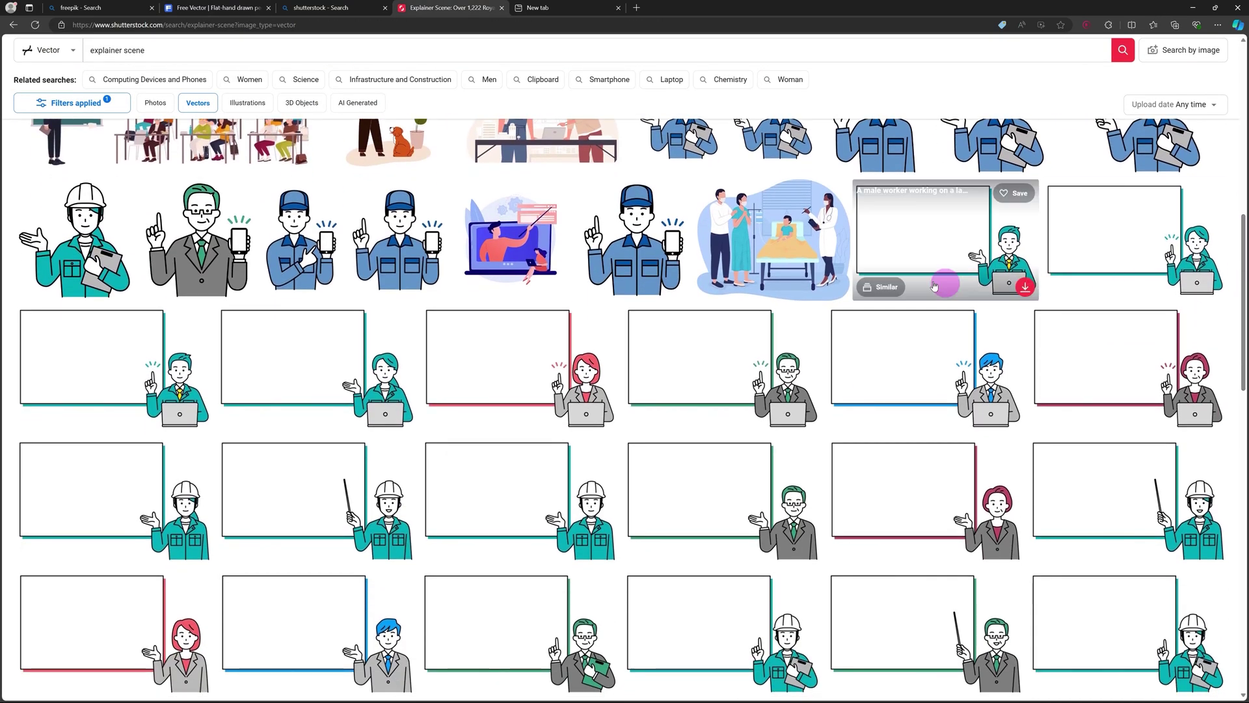
pyautogui.click(837, 285)
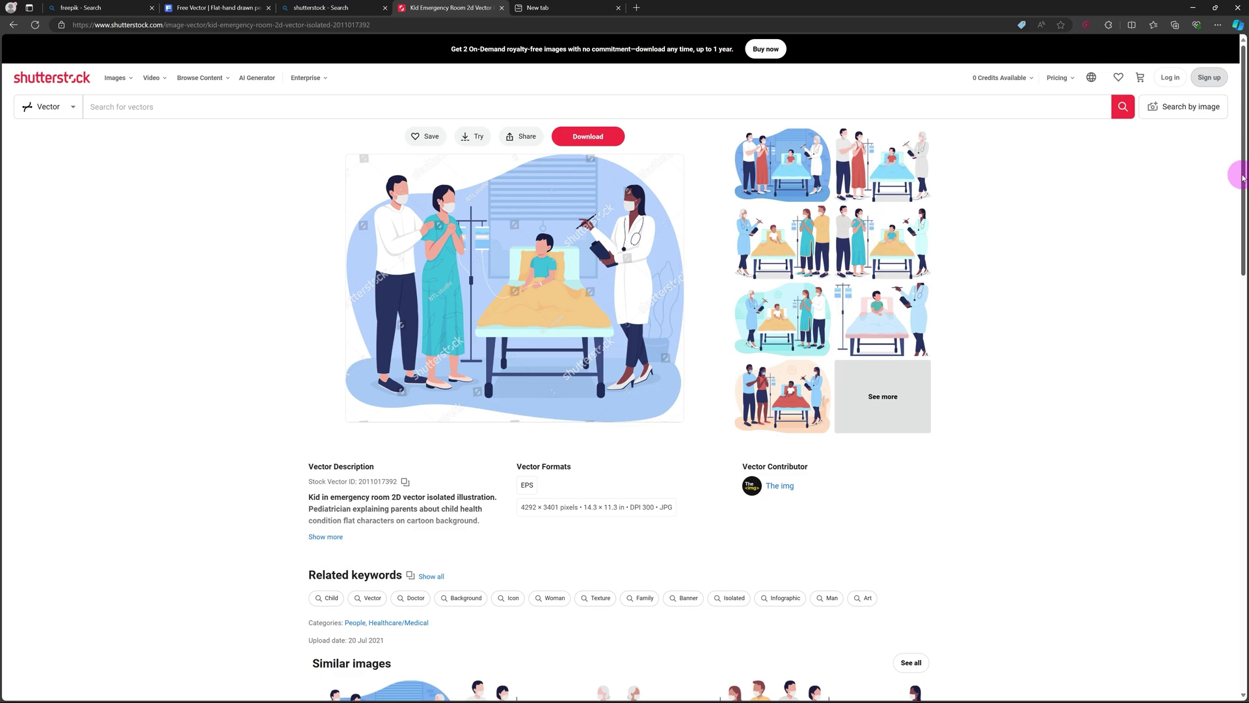
pyautogui.scroll(-9, 1233, 293)
pyautogui.scroll(-1, 1232, 389)
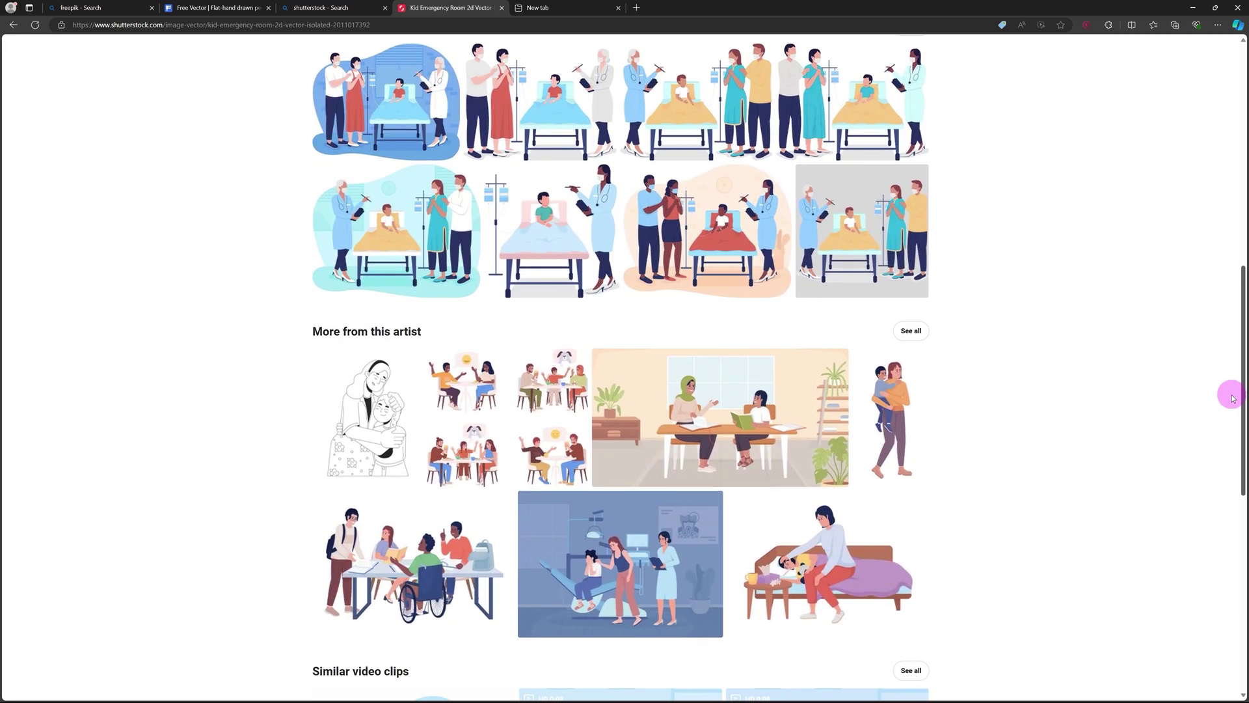
pyautogui.click(725, 427)
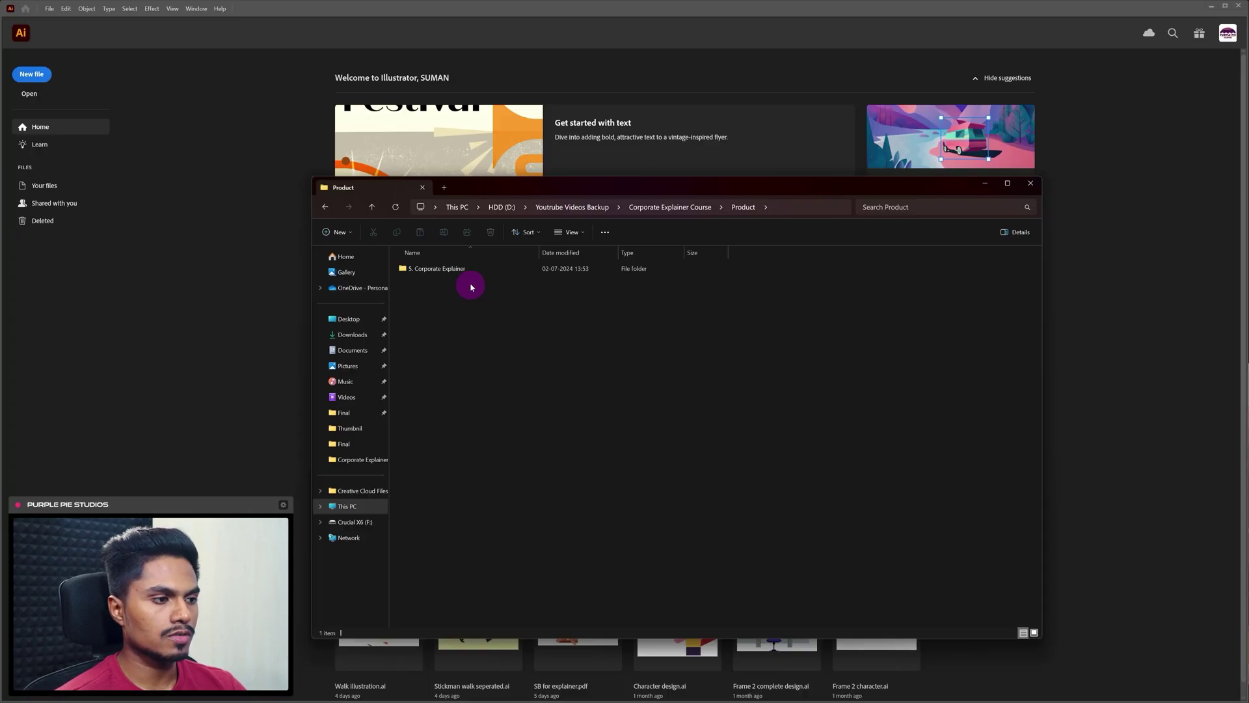
# In File Explorer, open the nested Corporate Explainer Illustrations folder inside 5. Corporate Explainer and check its Layers Seperated subfolder
pyautogui.click(473, 276)
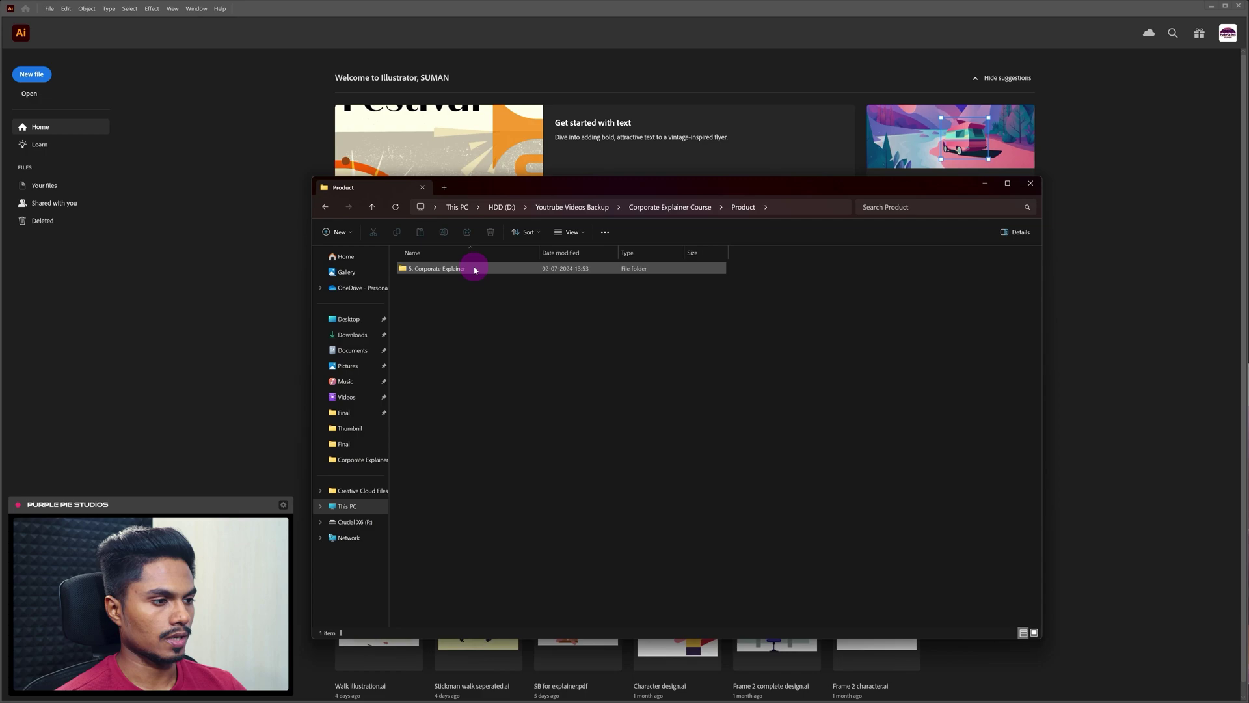
pyautogui.doubleClick(474, 270)
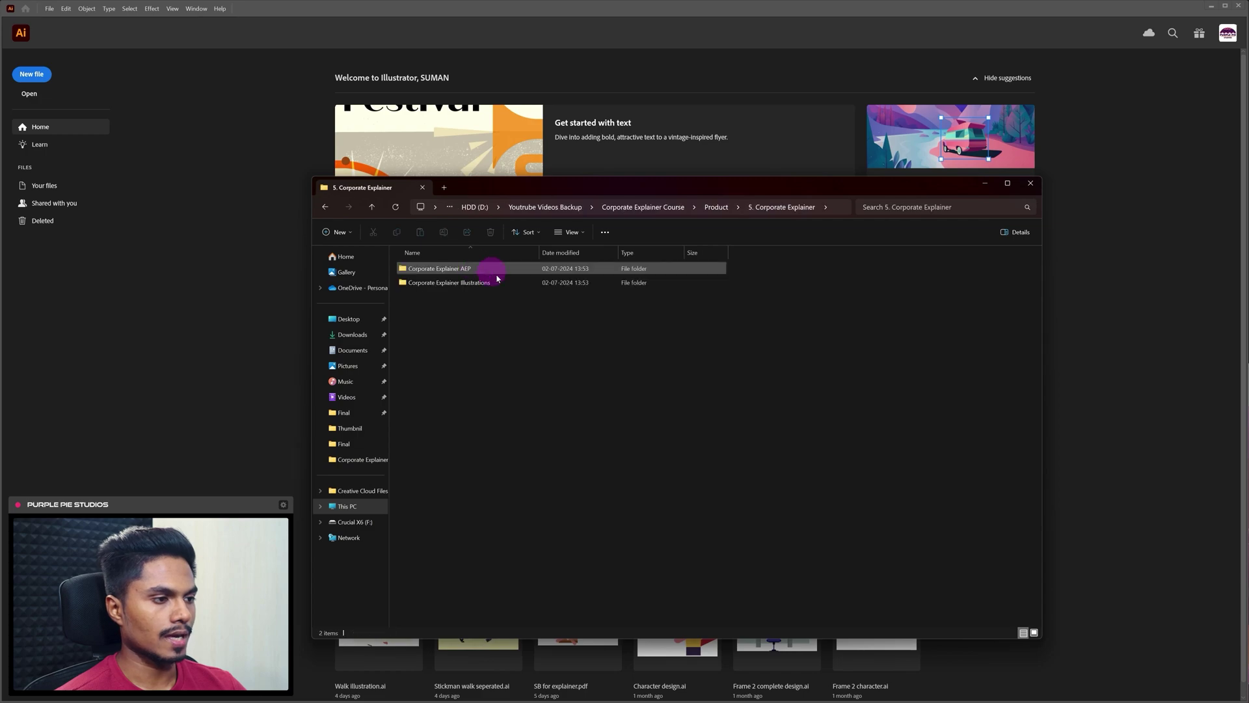
pyautogui.doubleClick(464, 283)
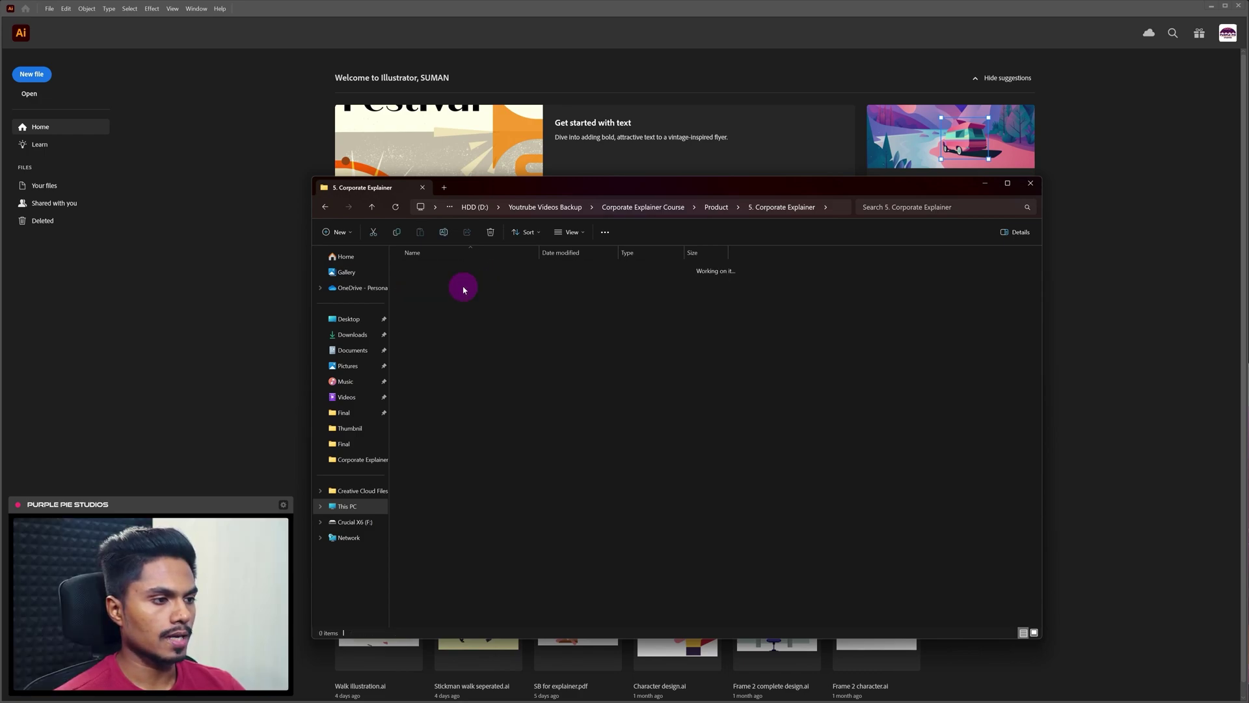
pyautogui.doubleClick(460, 269)
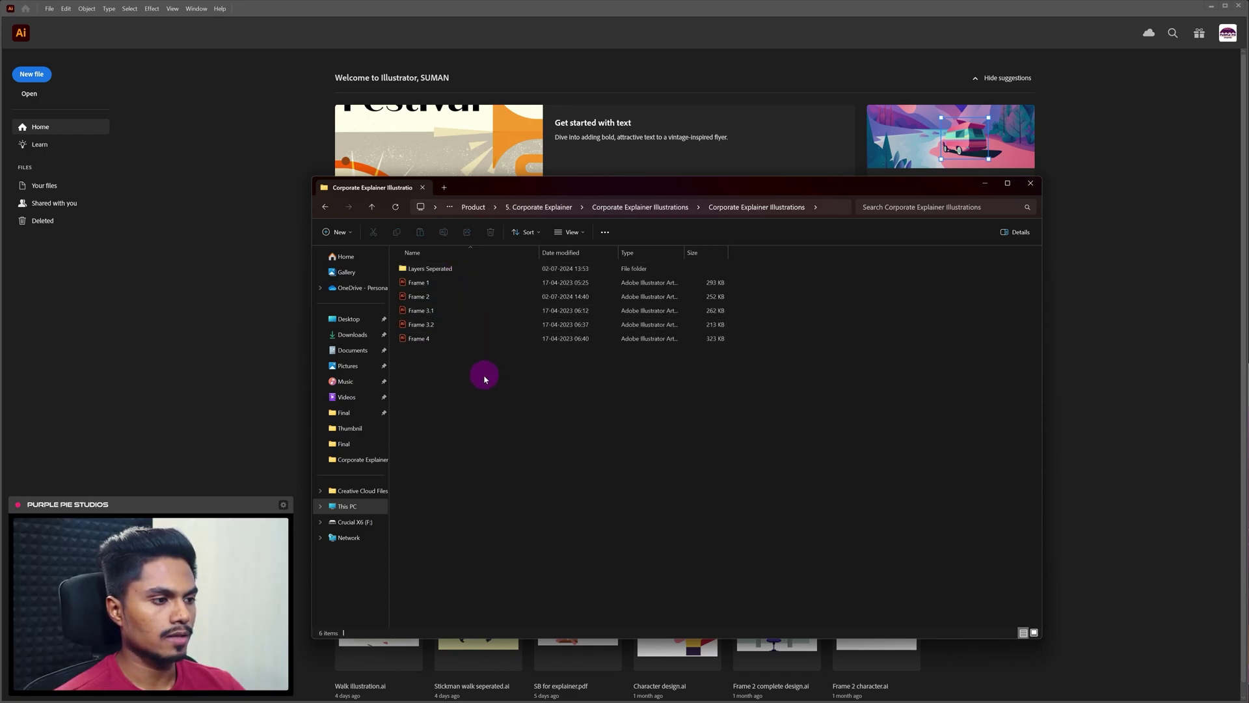
pyautogui.doubleClick(435, 271)
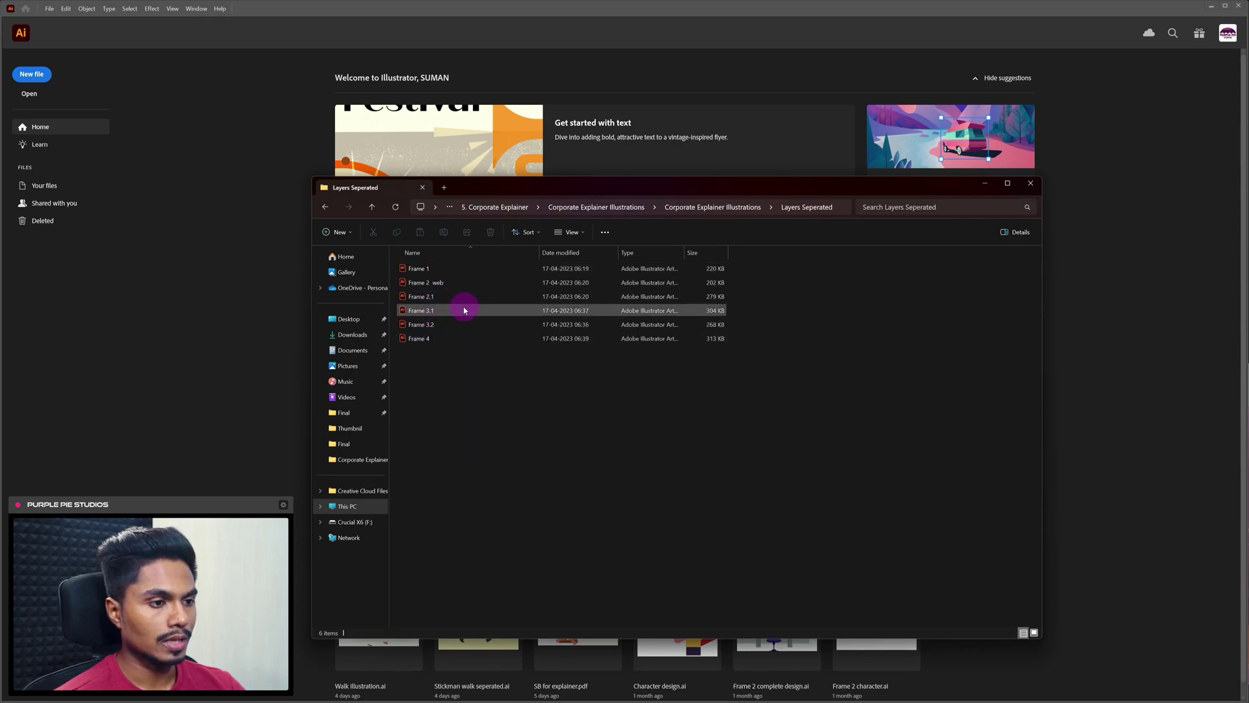
pyautogui.click(700, 210)
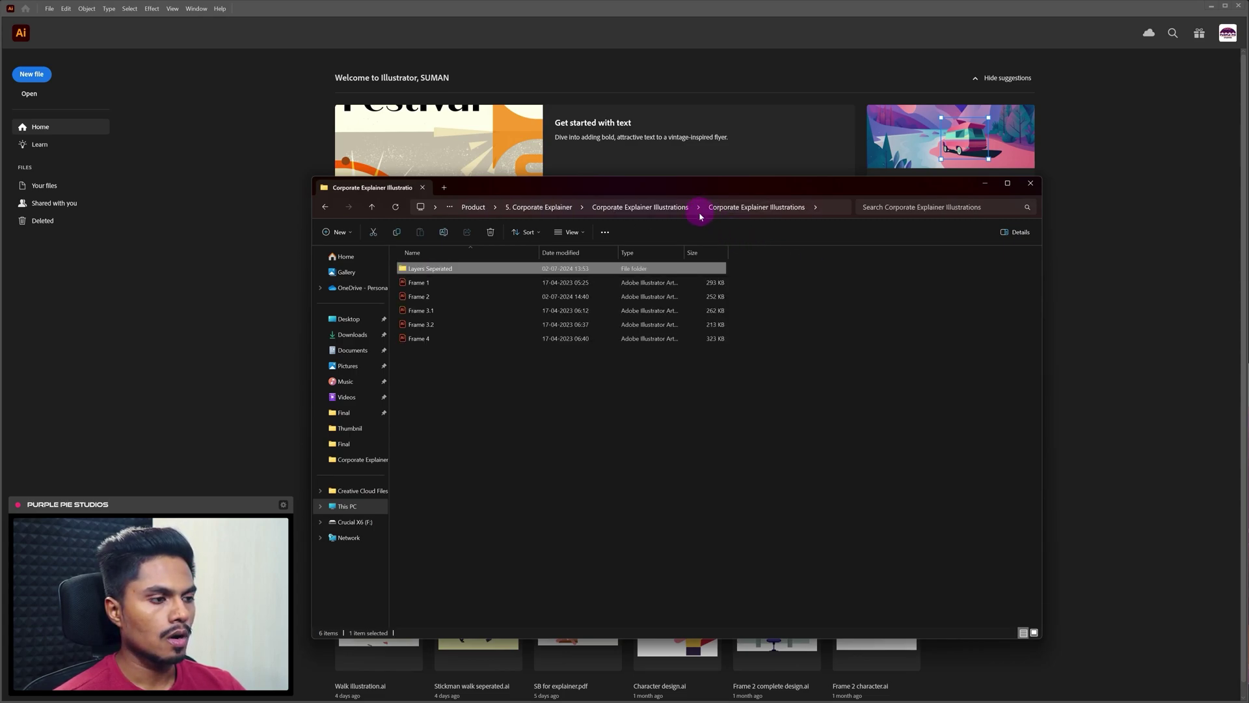
# Open the Frame 2 artwork from the Corporate Explainer Illustrations folder in Illustrator
pyautogui.moveTo(508, 389); pyautogui.dragTo(428, 287)
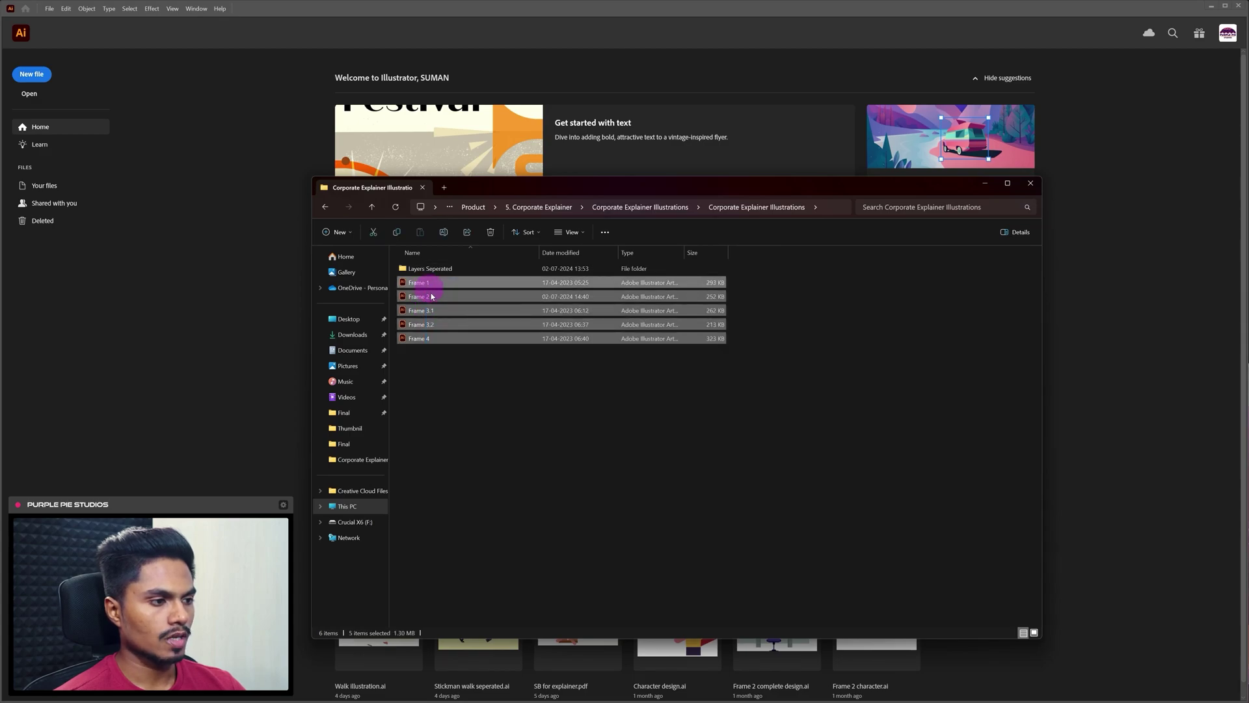
pyautogui.click(466, 369)
pyautogui.click(428, 299)
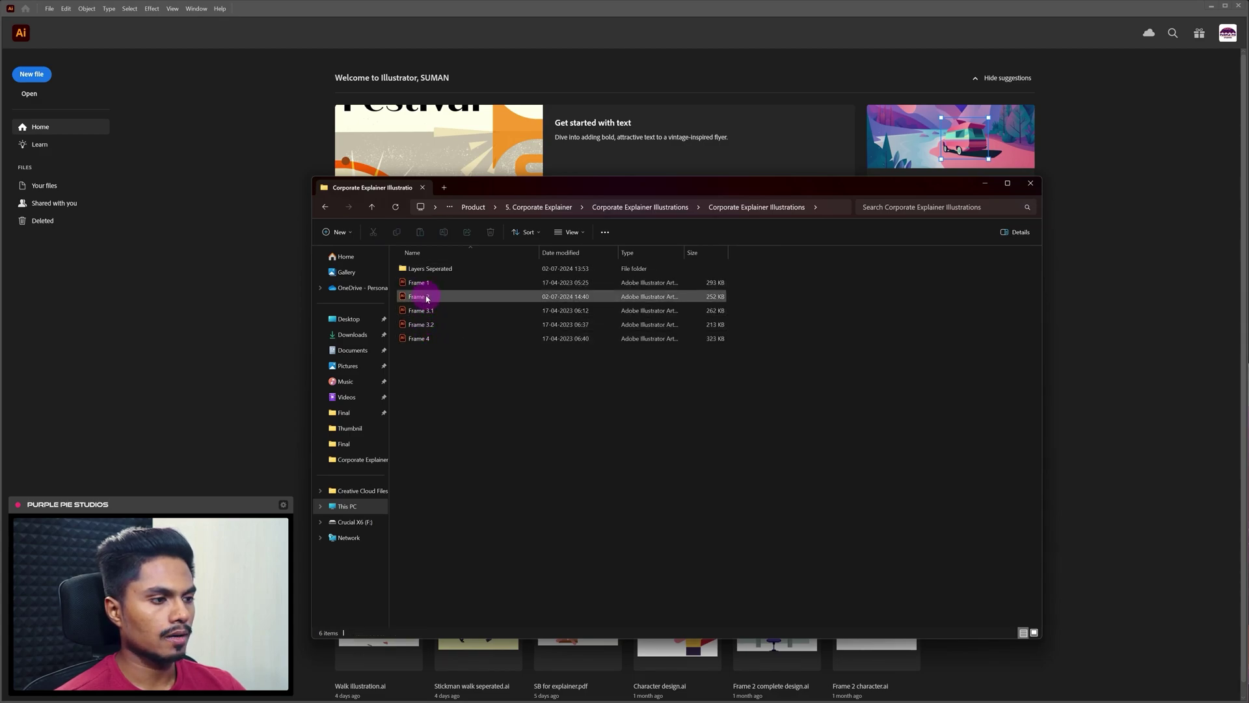
pyautogui.doubleClick(428, 300)
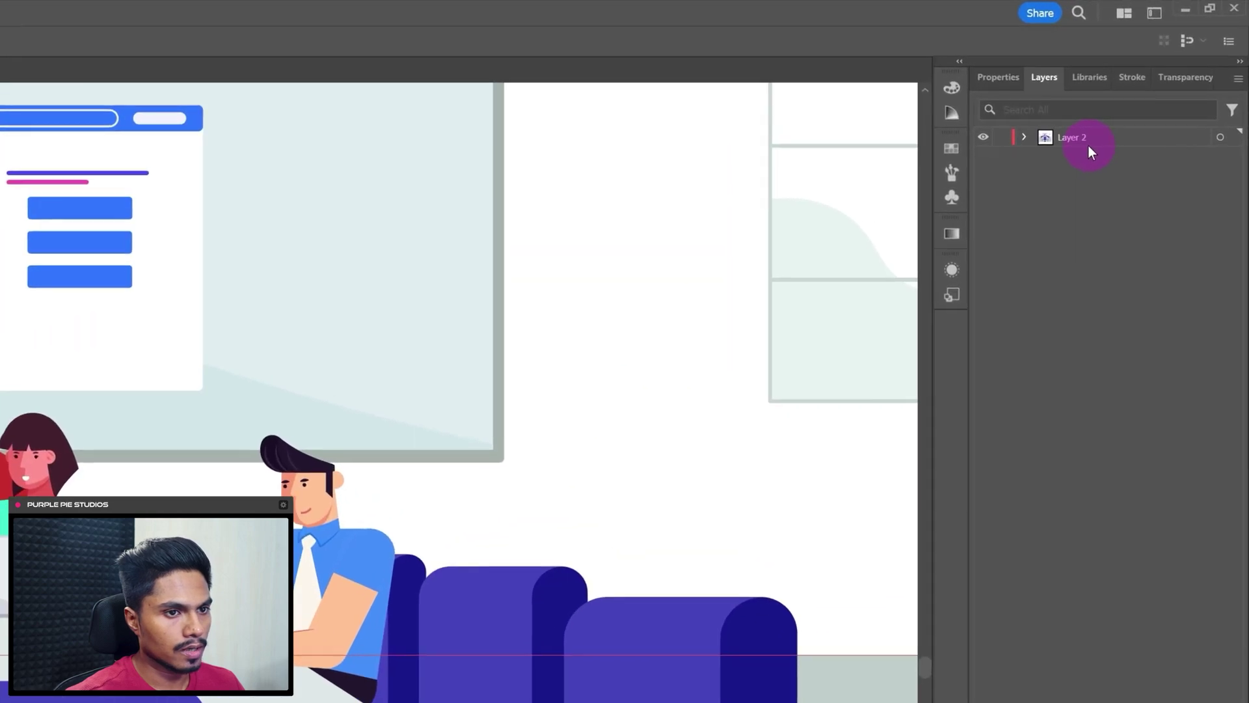
# Release Layer 2 to layers as a sequence and move all the resulting sublayers out to the top level
pyautogui.click(1154, 80)
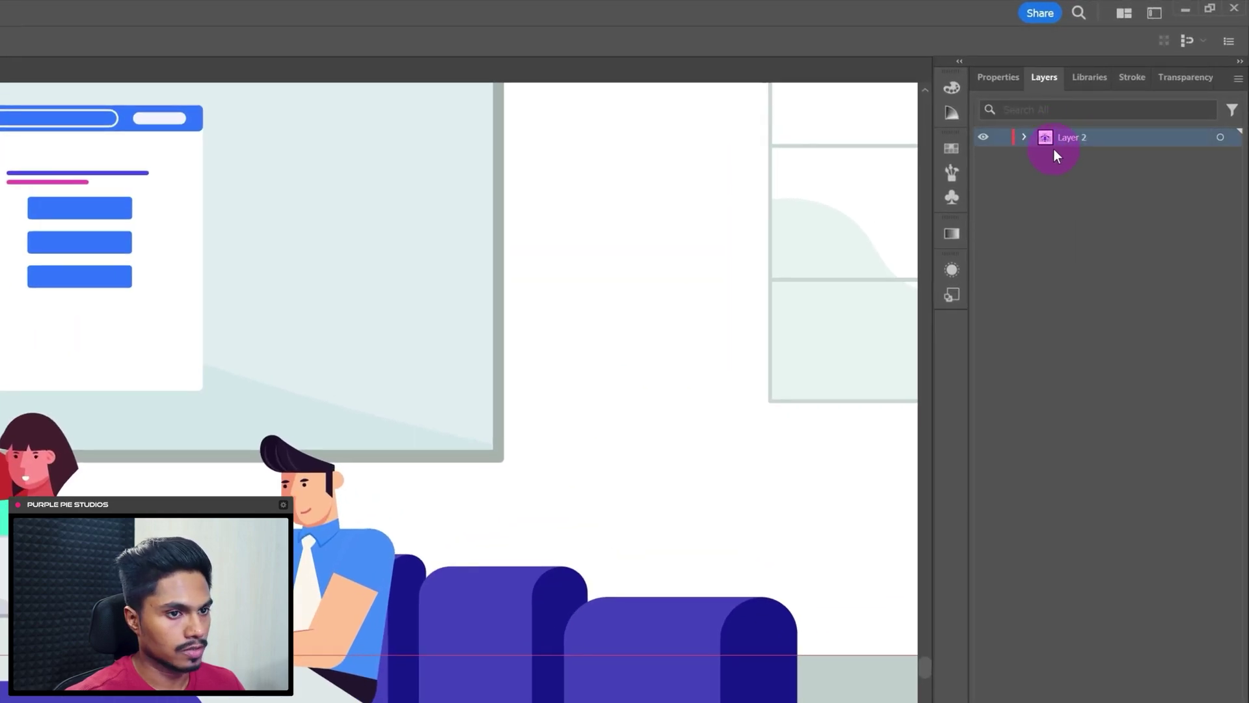
pyautogui.click(1238, 80)
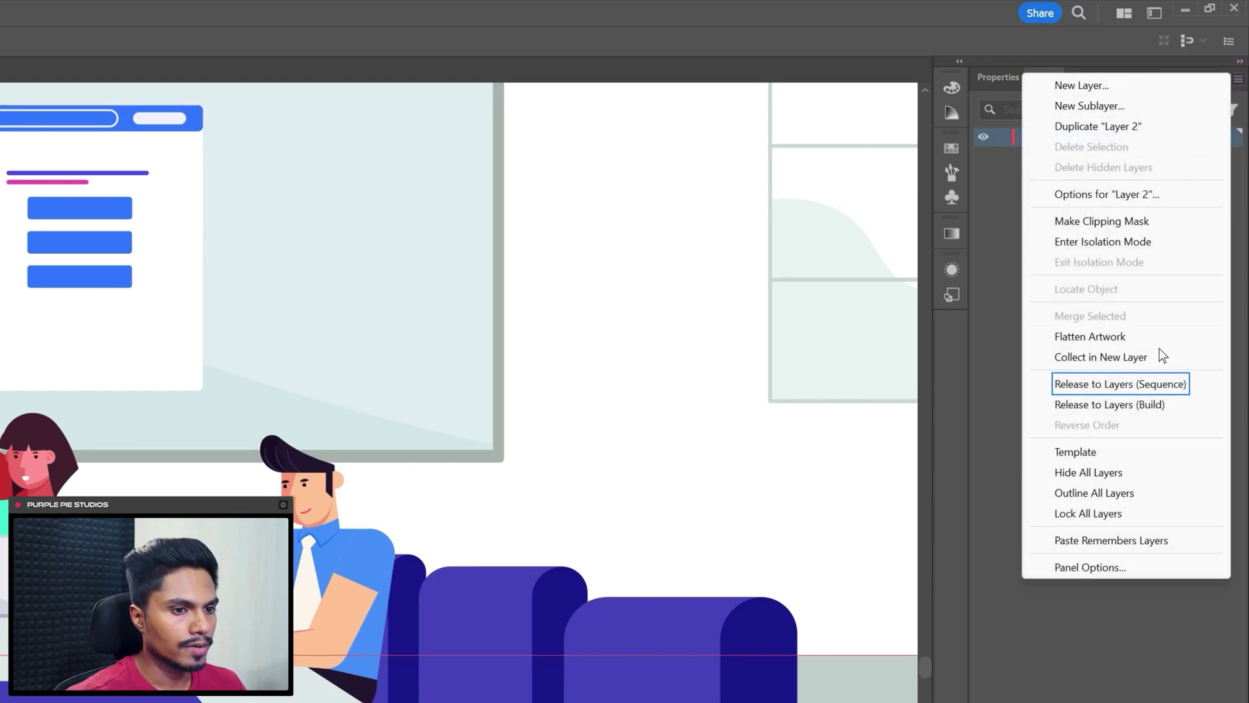
pyautogui.click(1073, 386)
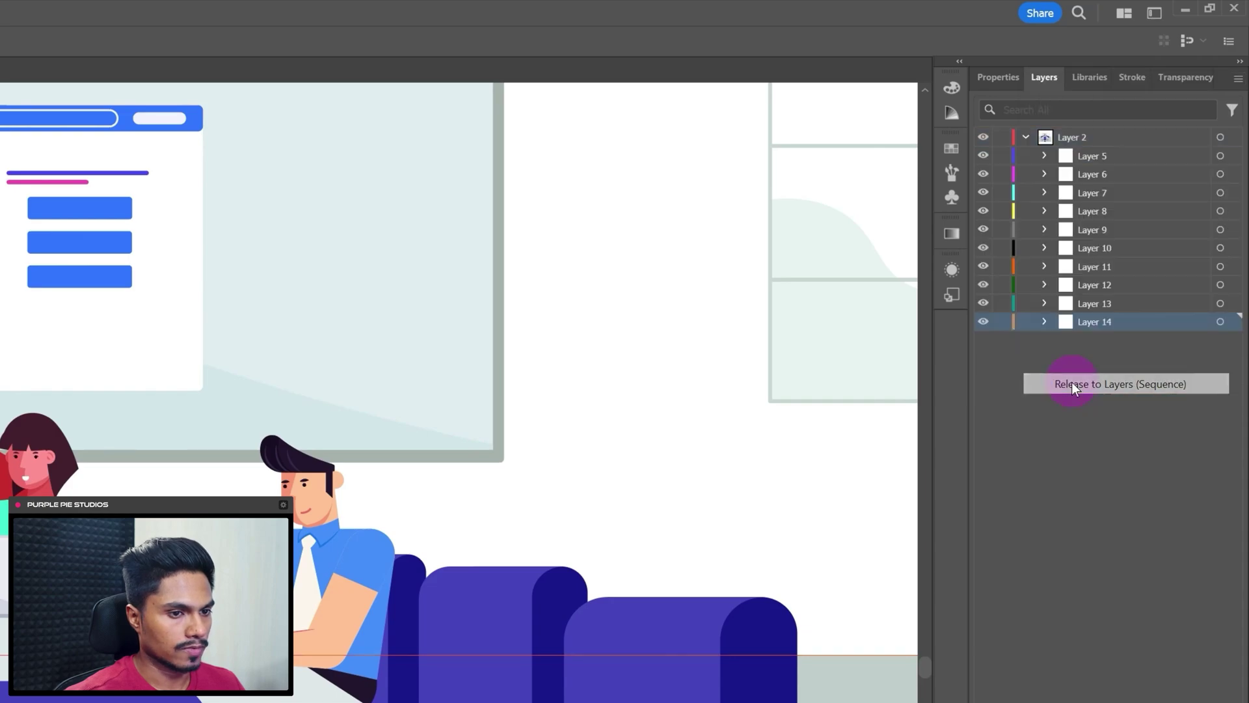
pyautogui.keyDown('shift'); pyautogui.click(1104, 158); pyautogui.keyUp('shift')
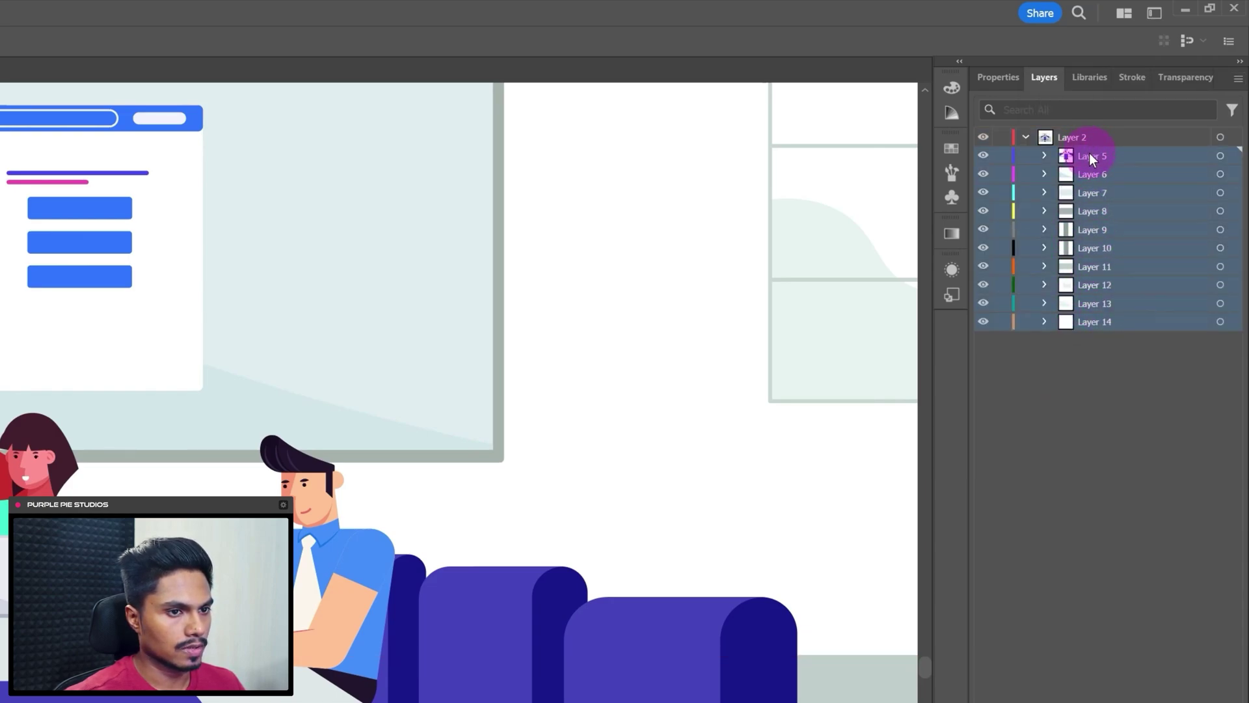
pyautogui.moveTo(1089, 153); pyautogui.dragTo(1102, 132)
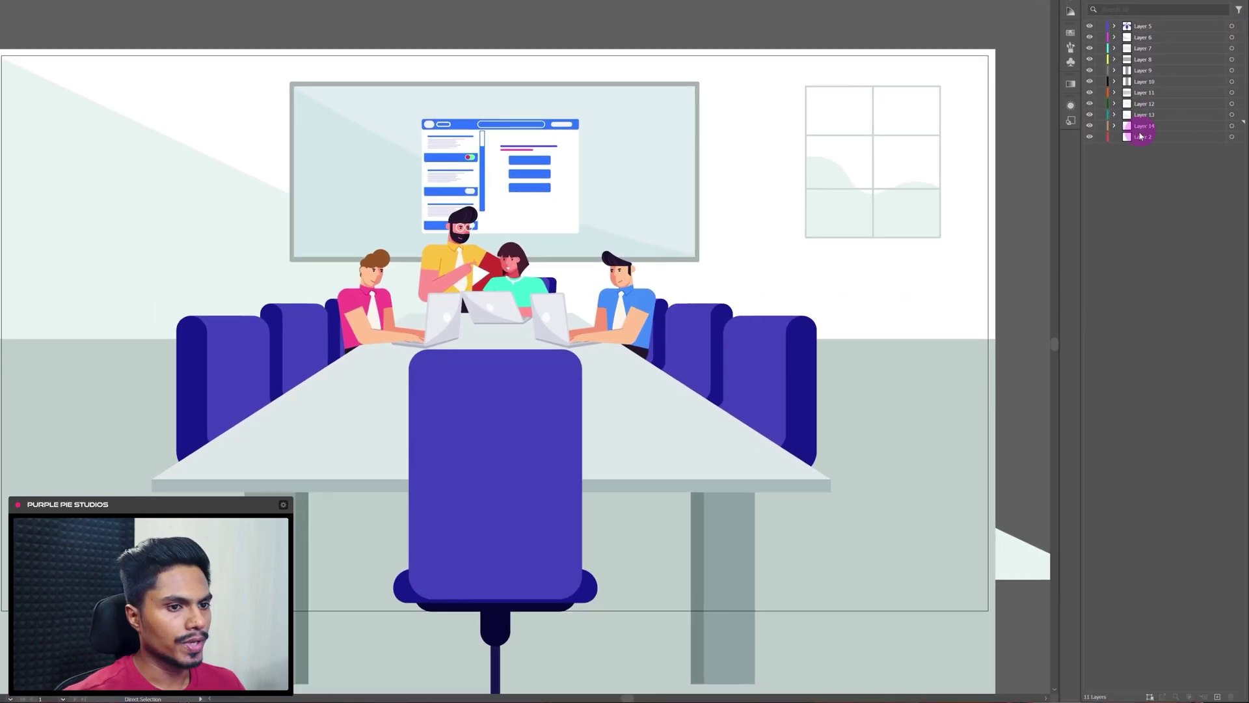
# Group the background artwork by moving Layer 6 through Layer 14 into Layer 2
pyautogui.click(1082, 277)
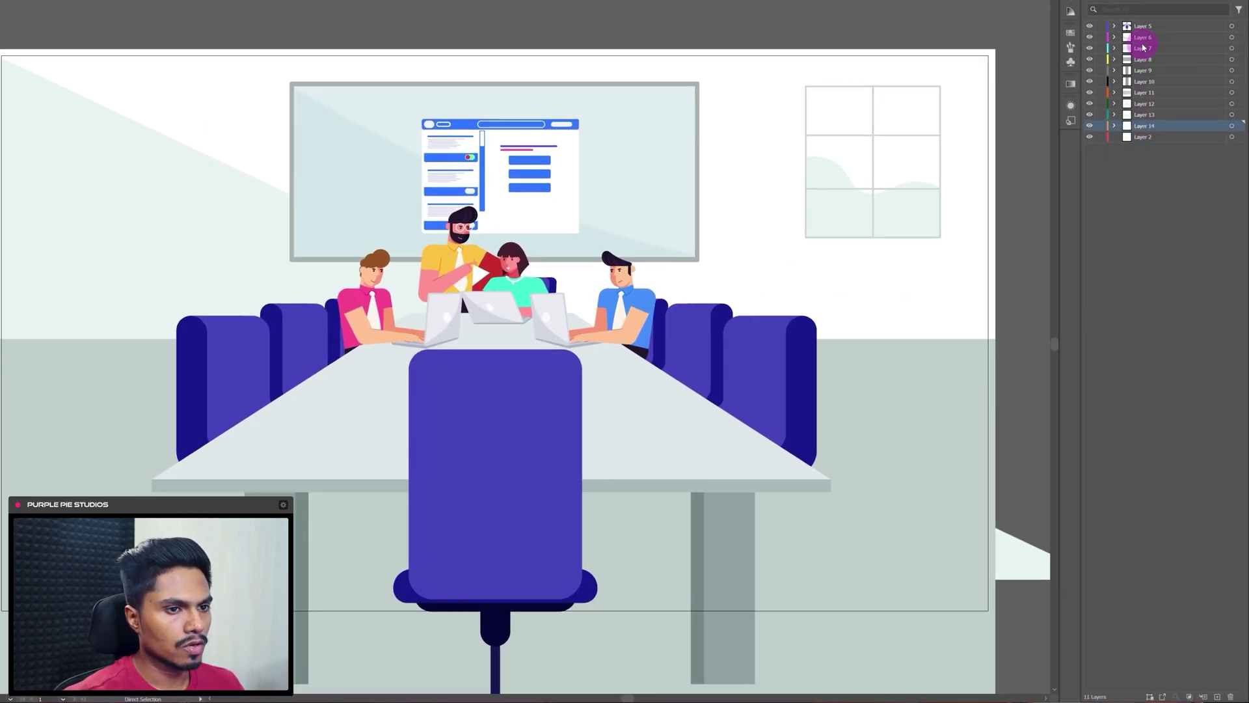
pyautogui.keyDown('shift'); pyautogui.click(1115, 42); pyautogui.keyUp('shift')
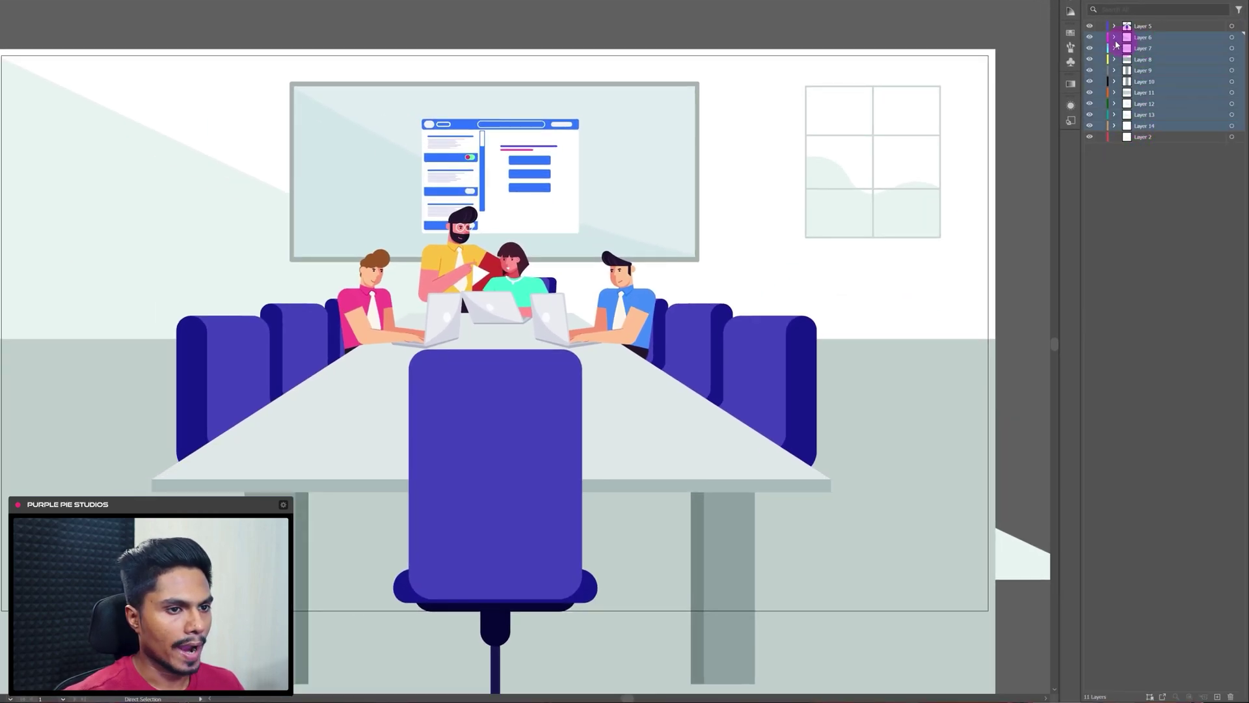
pyautogui.click(1091, 135)
pyautogui.hotkey('ctrl', 'z')
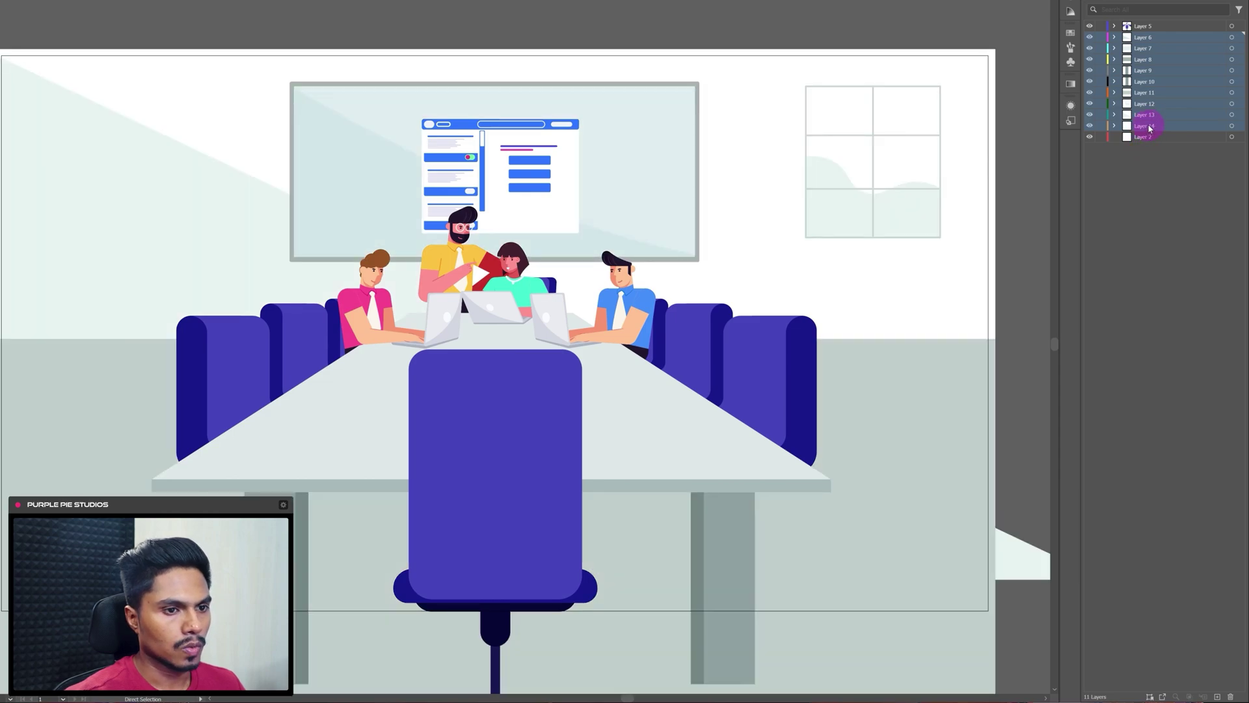
pyautogui.moveTo(1149, 132); pyautogui.dragTo(1150, 138)
pyautogui.click(1115, 38)
# Rename Layer 2 as Background
pyautogui.doubleClick(1143, 37)
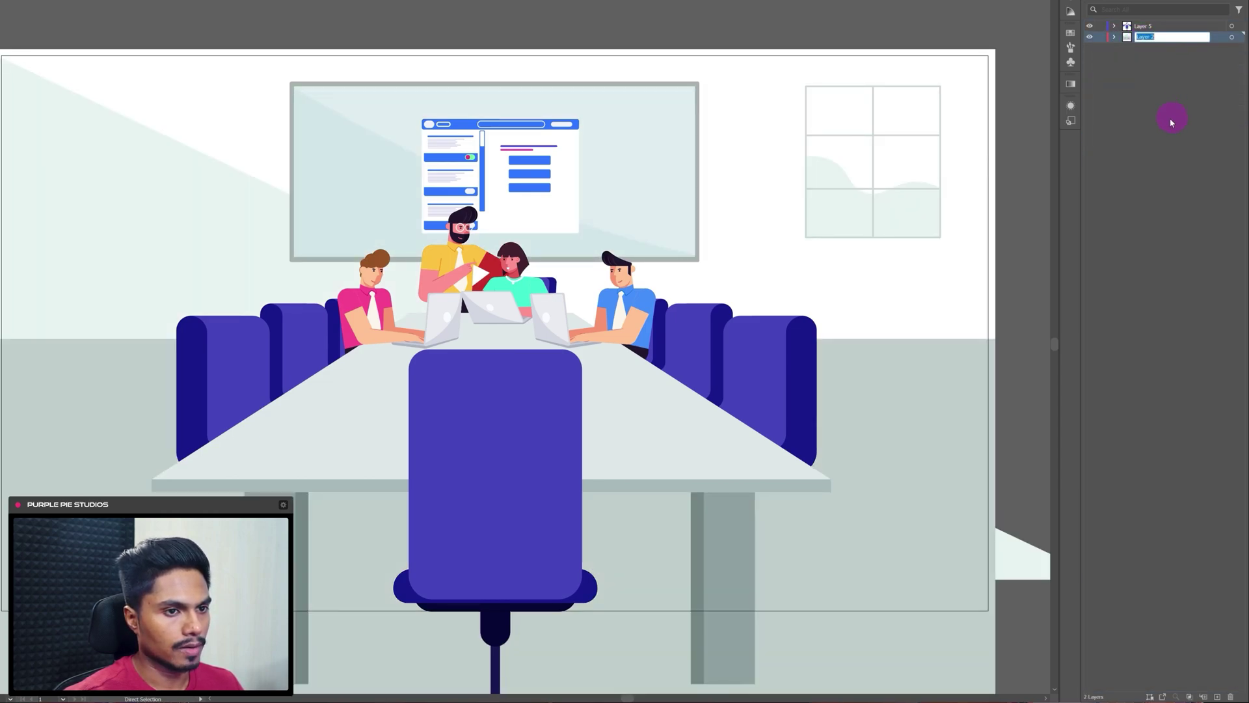
pyautogui.write('Background')
pyautogui.press('Return')
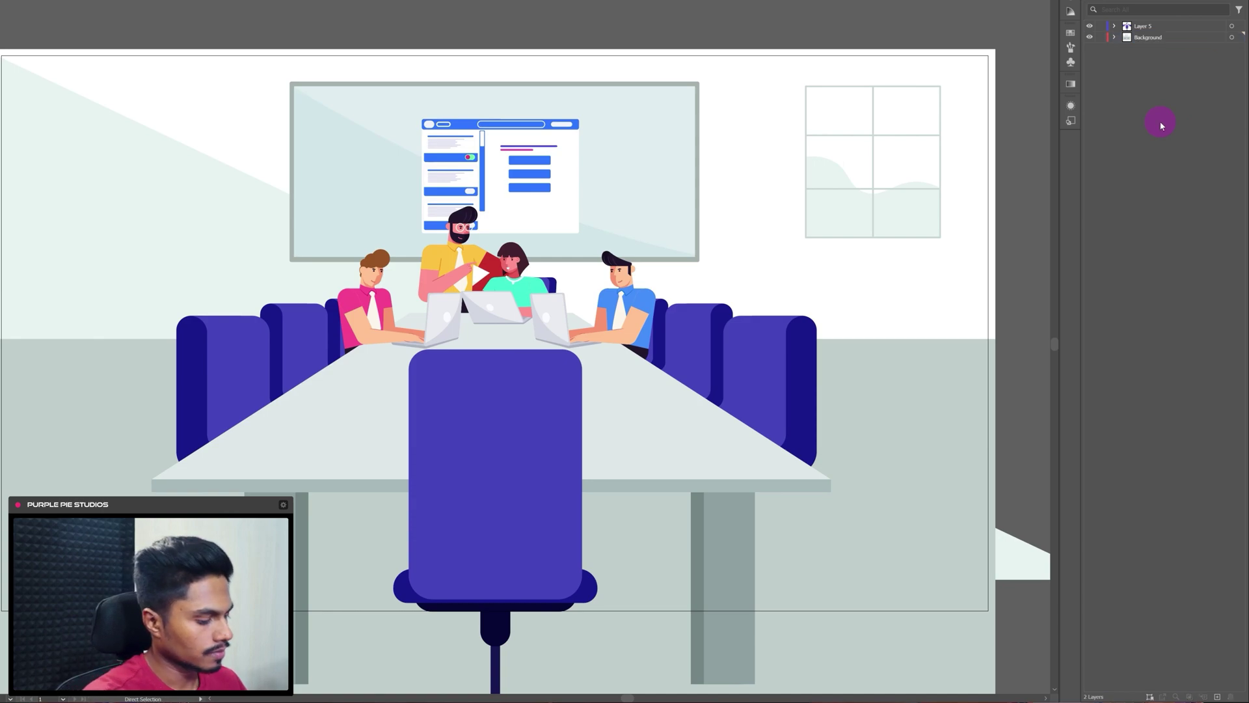
# Move the Layer 1 sublayer out of Layer 5 to the top level and remove the emptied Layer 5
pyautogui.click(1115, 27)
pyautogui.click(1162, 39)
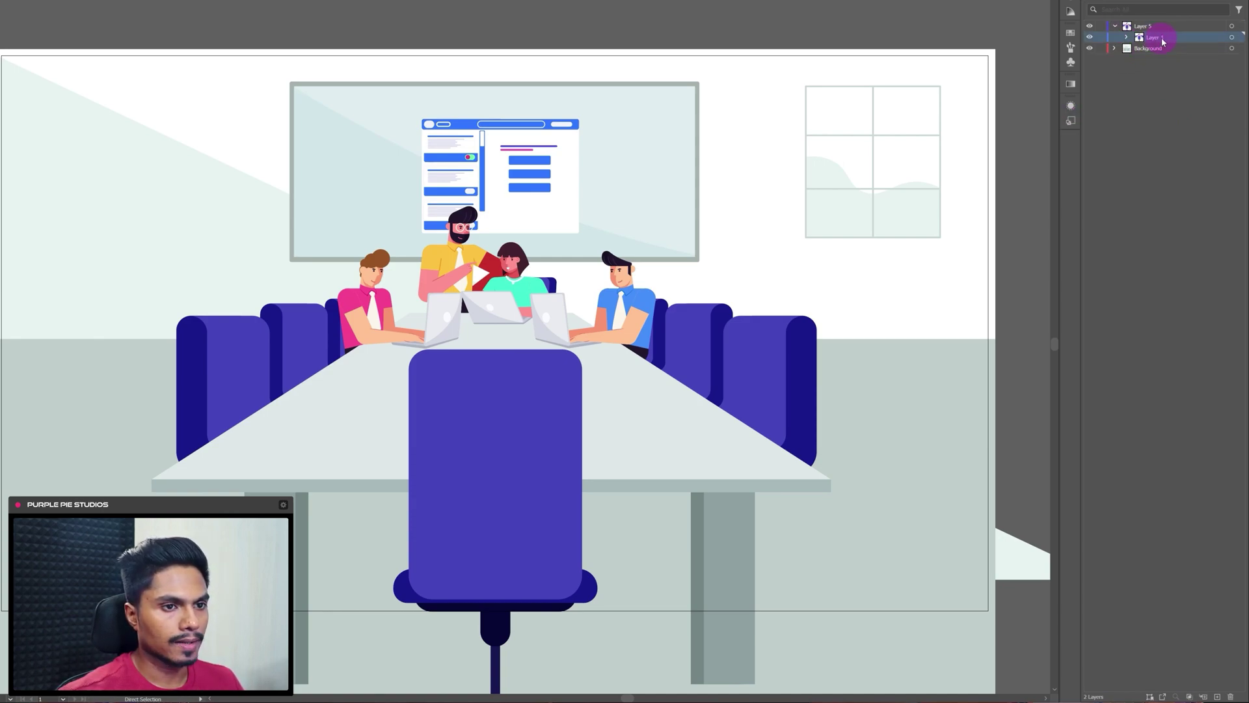
pyautogui.moveTo(1181, 40); pyautogui.dragTo(1181, 21)
pyautogui.click(1158, 39)
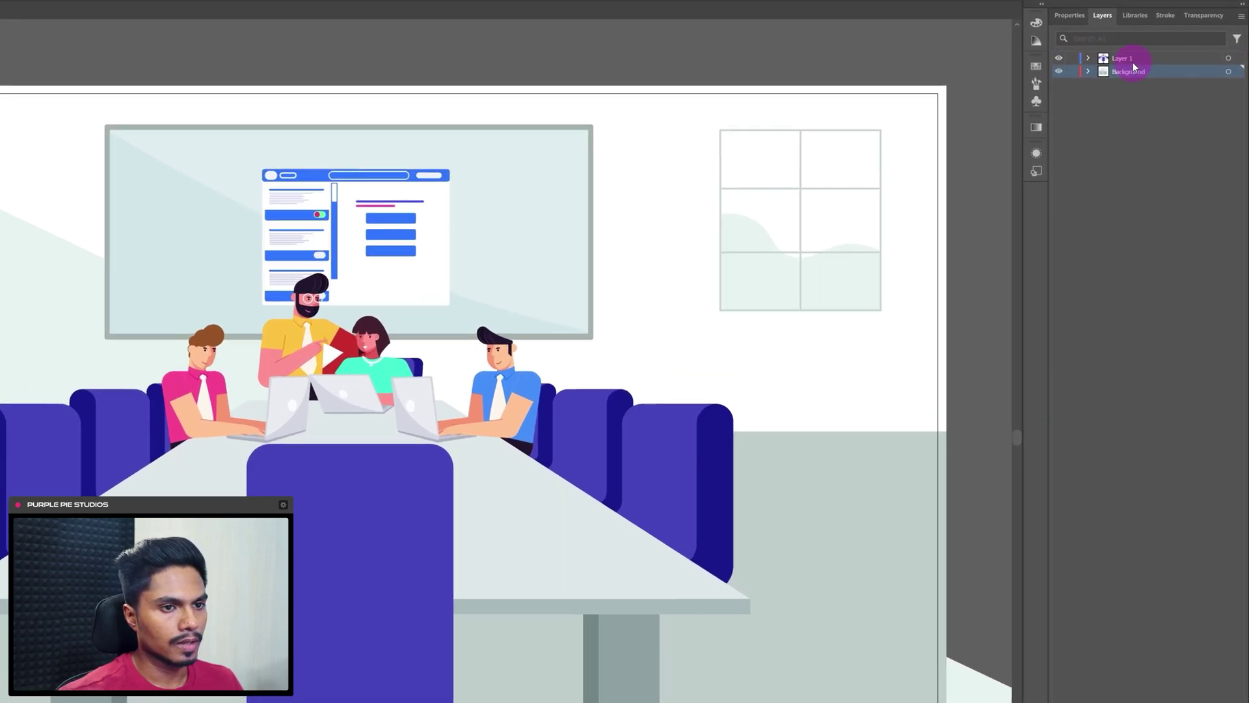
# Release the artwork in Layer 1 to separate layers as a sequence
pyautogui.click(1160, 26)
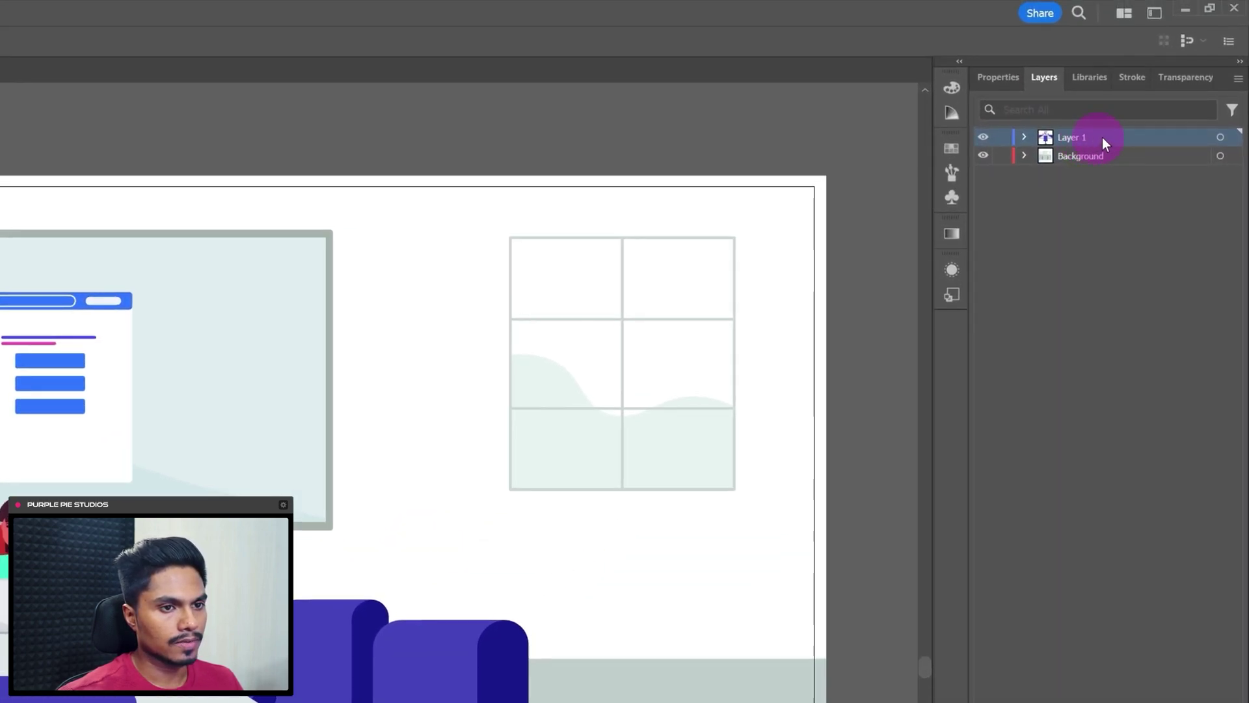
pyautogui.click(1237, 83)
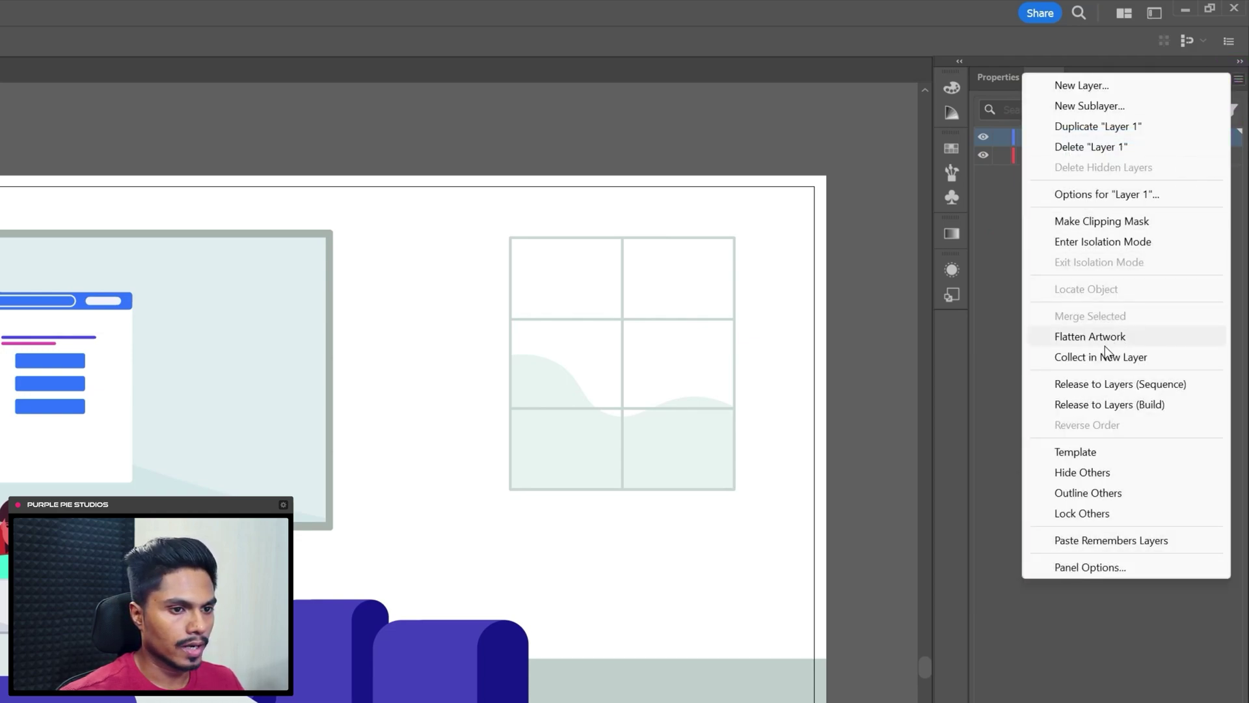
pyautogui.click(1072, 384)
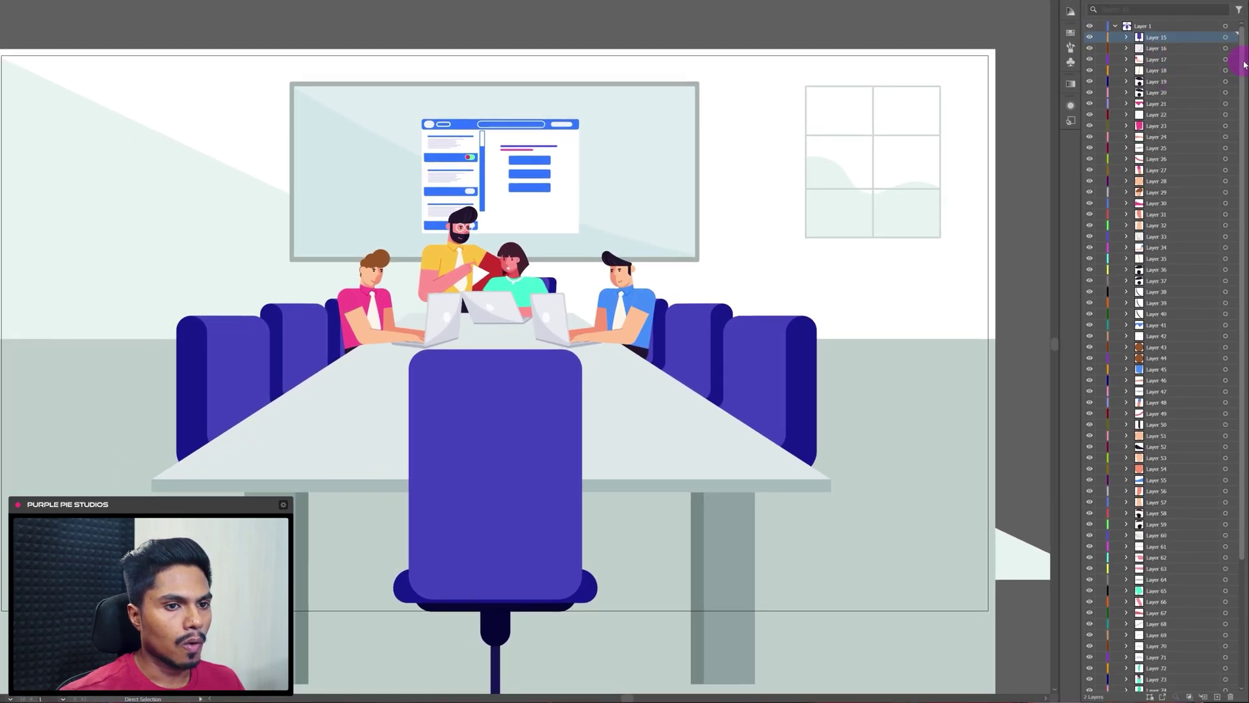
# Move Layer 15 through Layer 87 out of Layer 1 to the top level and delete the emptied Layer 1
pyautogui.moveTo(1244, 63); pyautogui.dragTo(1230, 243)
pyautogui.keyDown('shift'); pyautogui.click(1148, 676); pyautogui.keyUp('shift')
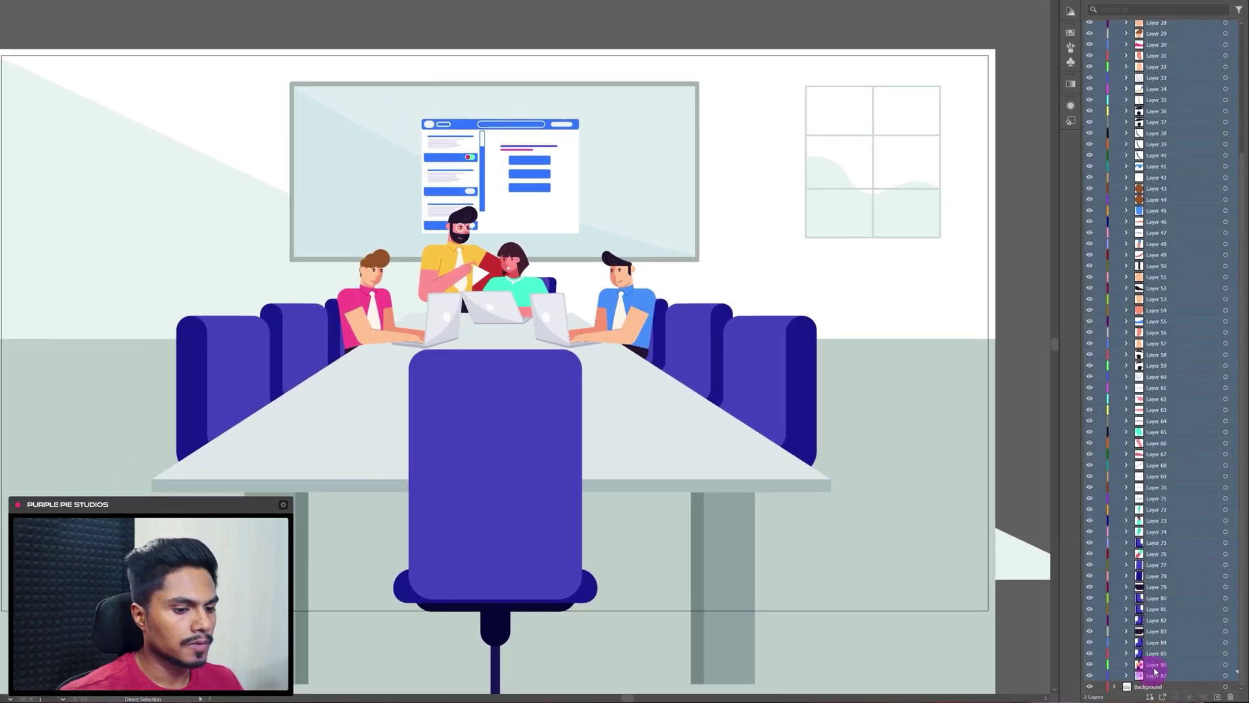
pyautogui.moveTo(1244, 190); pyautogui.dragTo(1158, 23)
pyautogui.scroll(-5, 1234, 111)
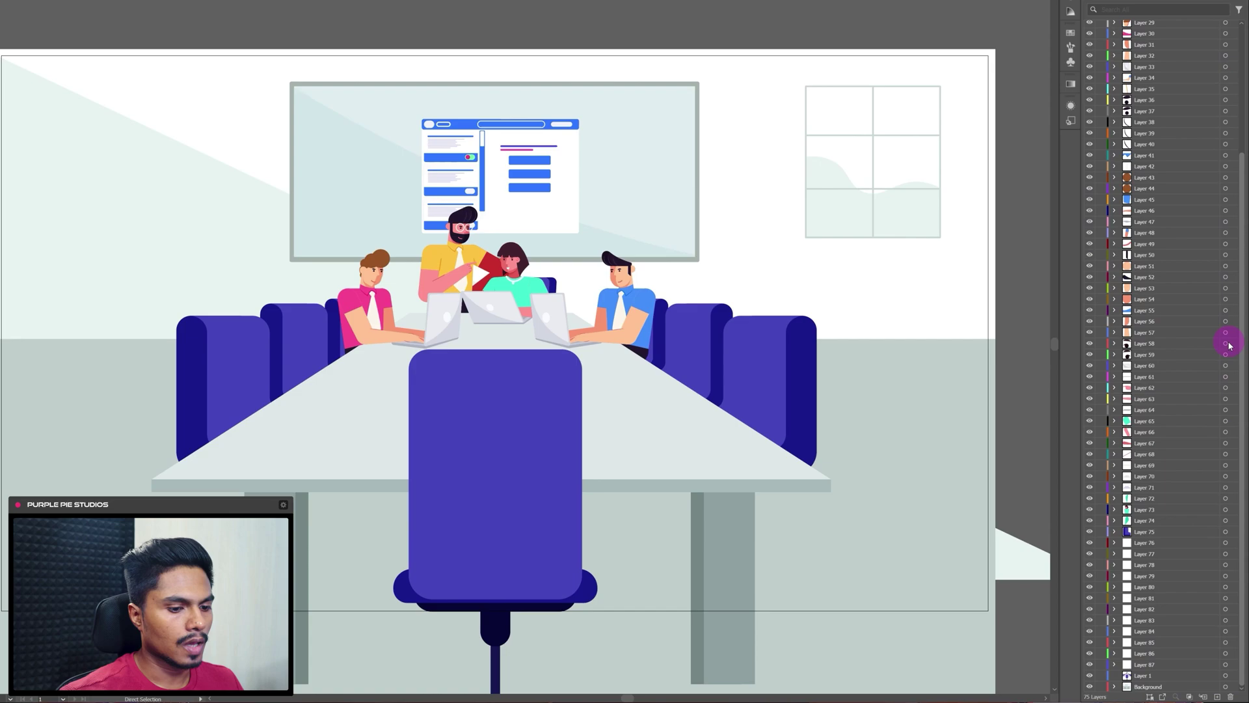
pyautogui.moveTo(1143, 676); pyautogui.dragTo(1195, 687)
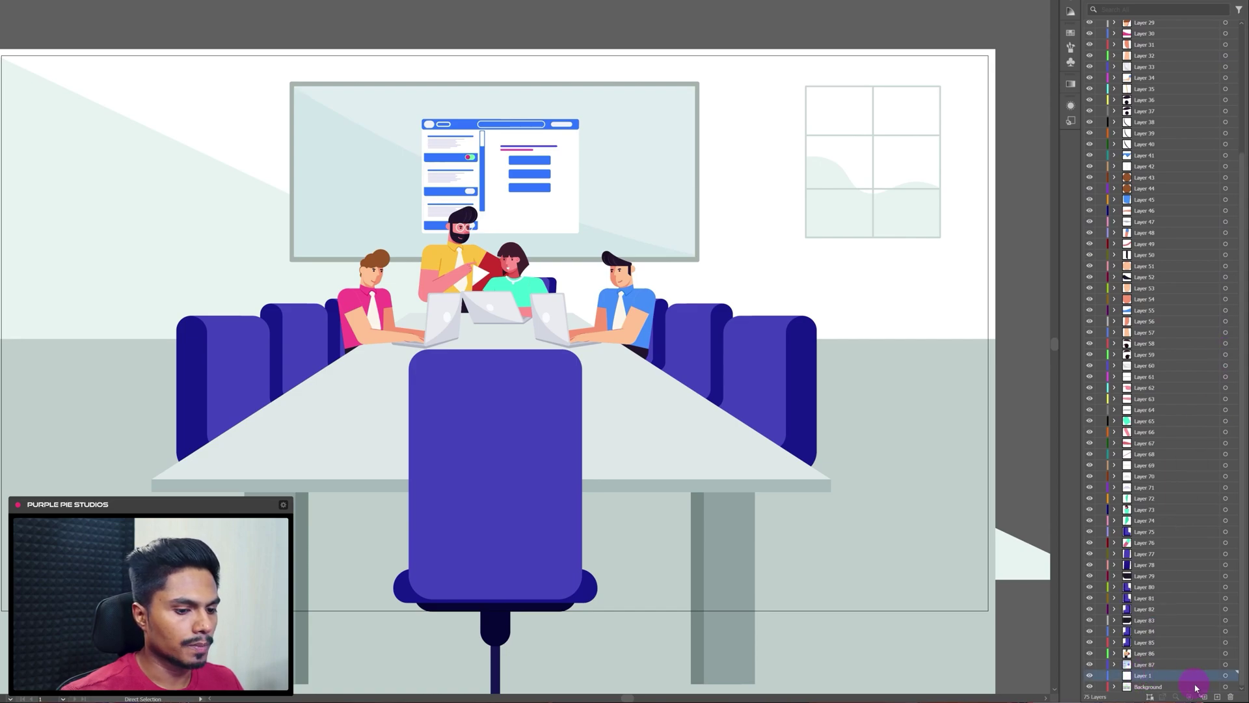
pyautogui.click(1230, 697)
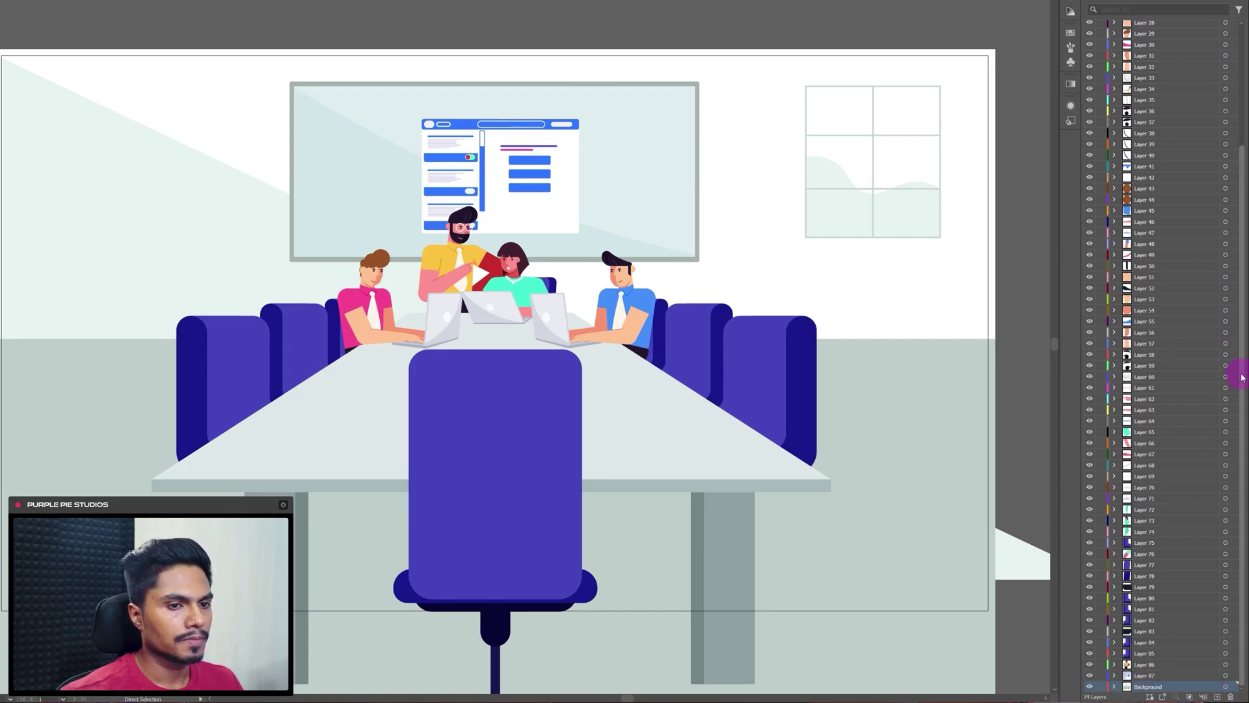
# Identify the foreground chair's artwork in Layer 15 and rename that layer as F_chair
pyautogui.moveTo(1235, 366); pyautogui.dragTo(1192, 86)
pyautogui.click(1225, 26)
pyautogui.press('v')
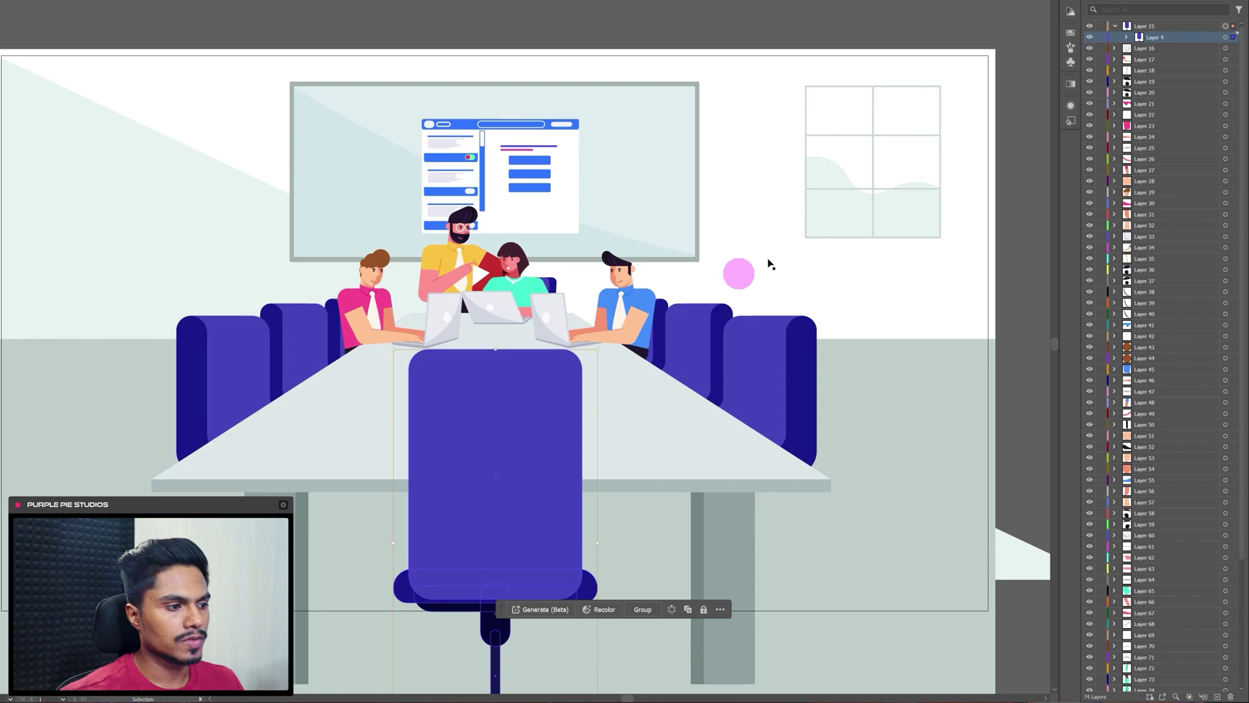
pyautogui.doubleClick(1144, 26)
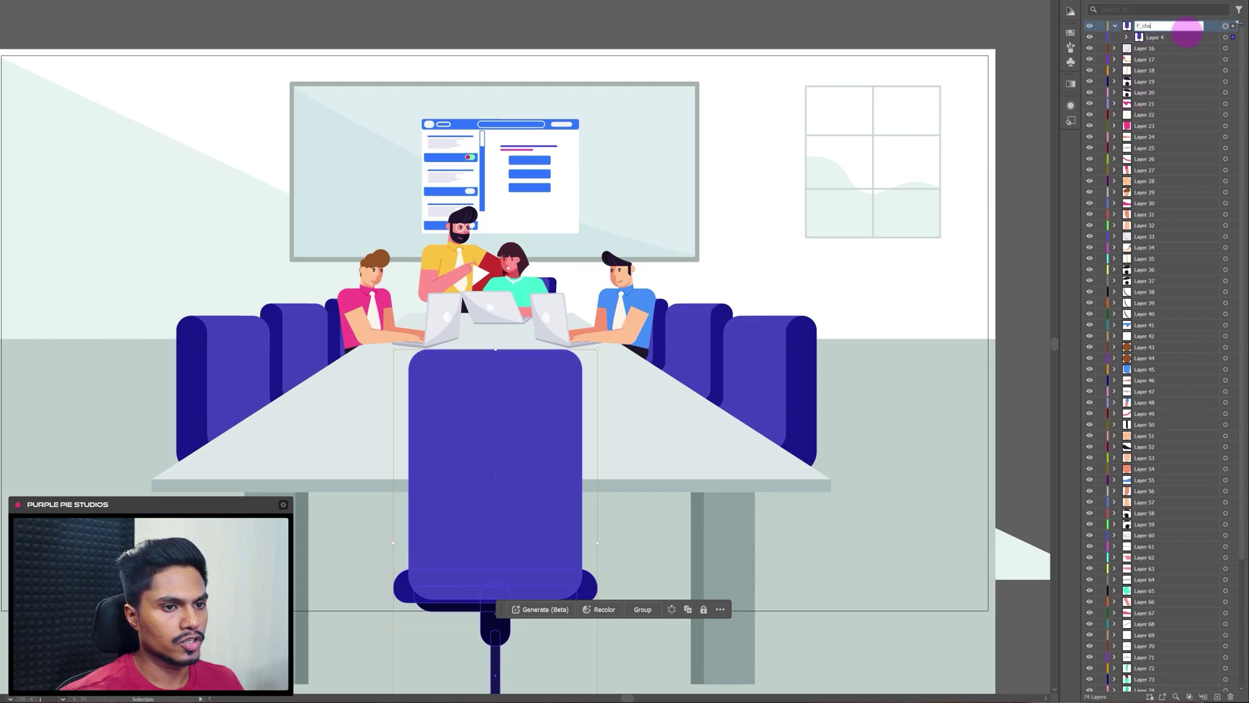
pyautogui.press('Return')
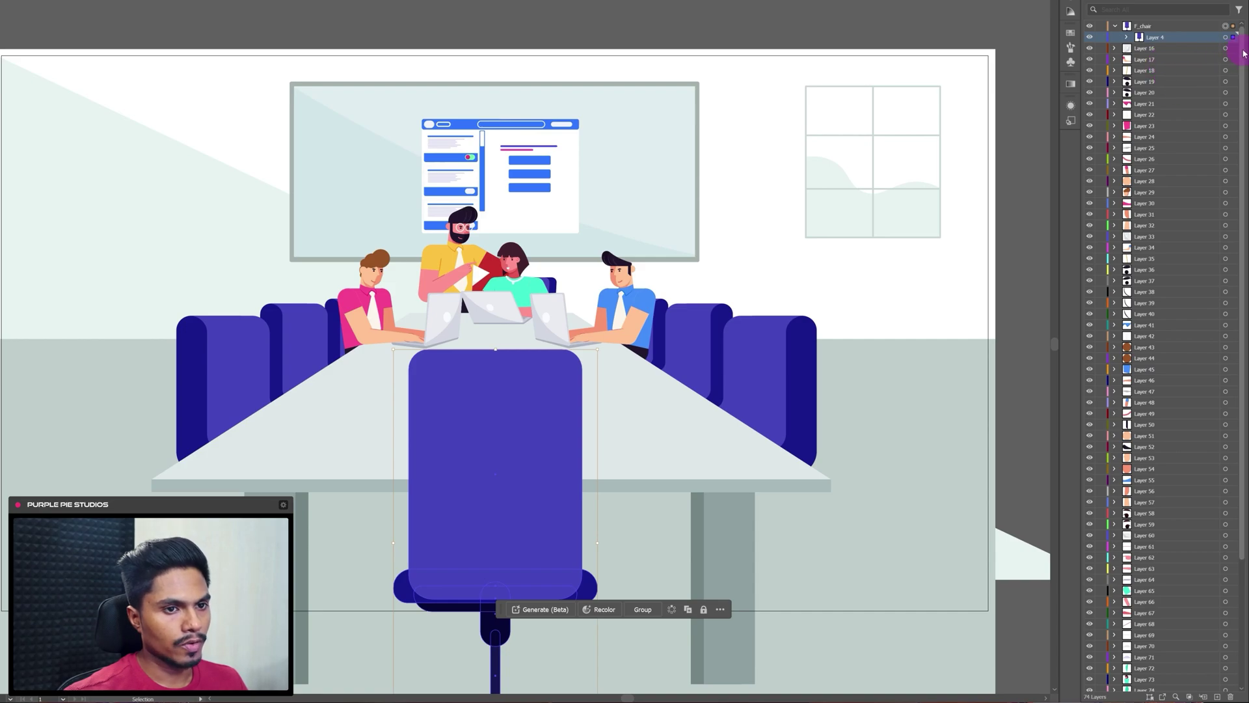
# Identify the laptop screen in Layer 16 and rename that layer as Lc_Laptopscreen
pyautogui.scroll(-4, 1241, 117)
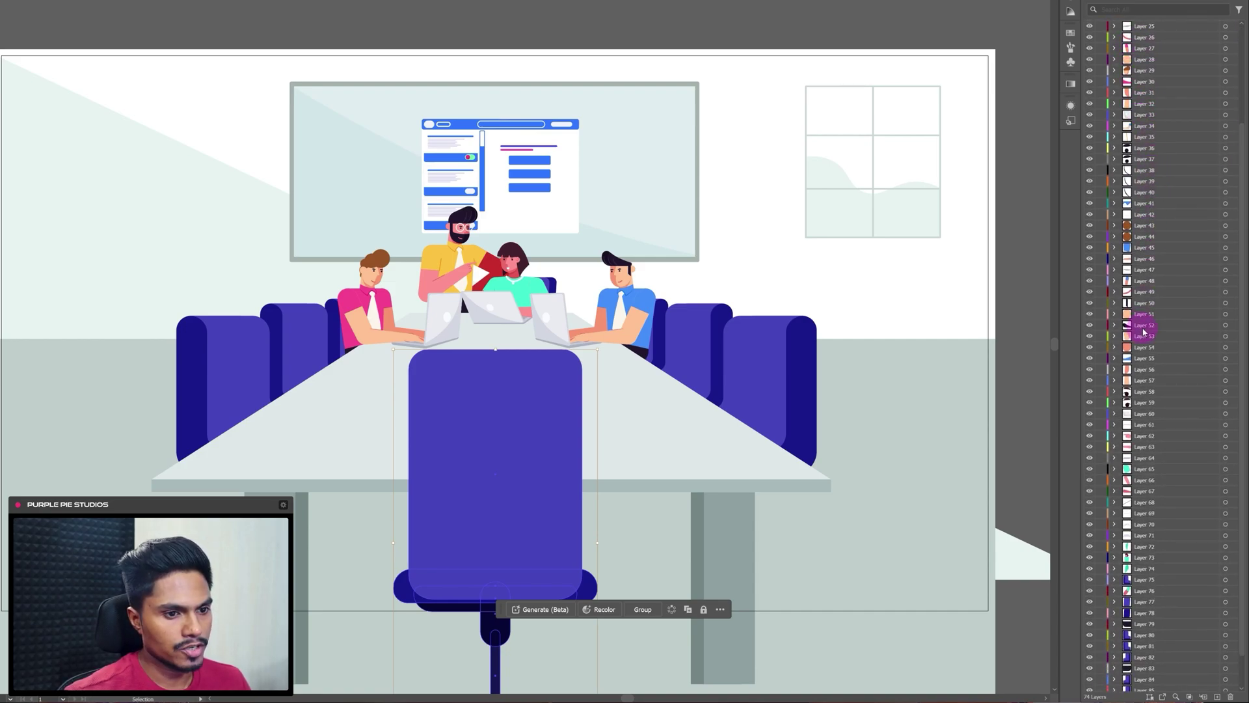
pyautogui.scroll(4, 1244, 172)
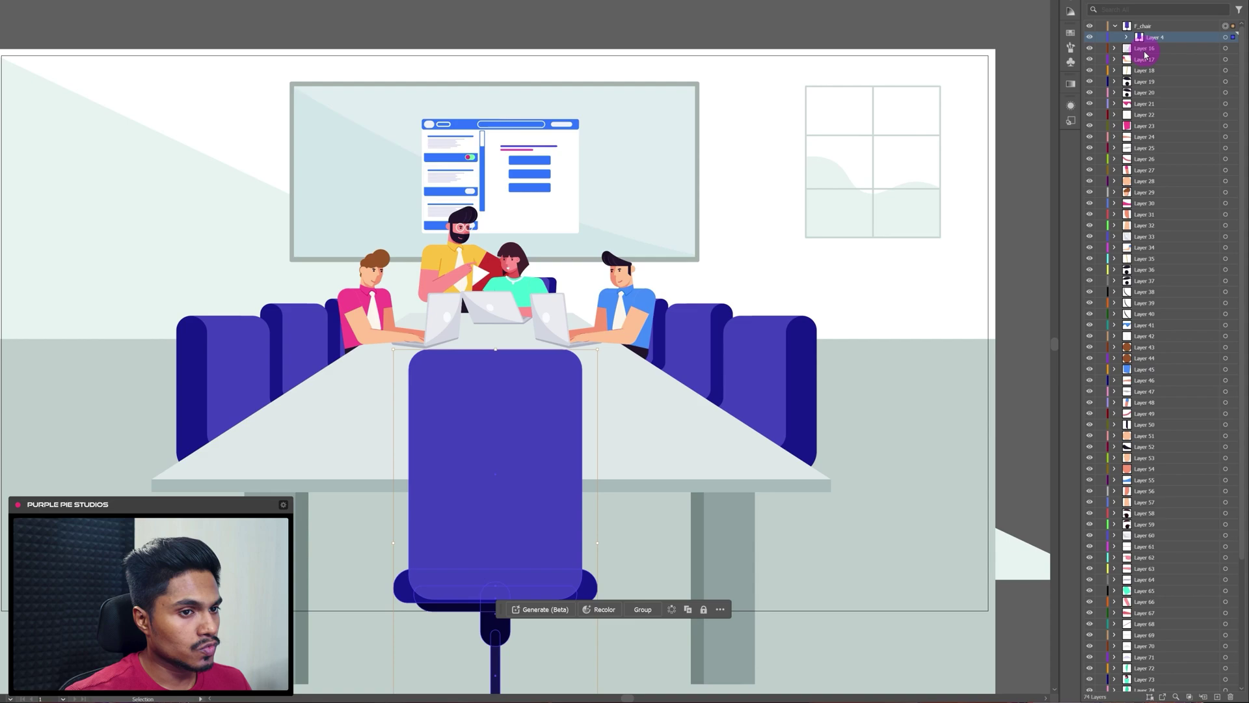
pyautogui.click(1225, 48)
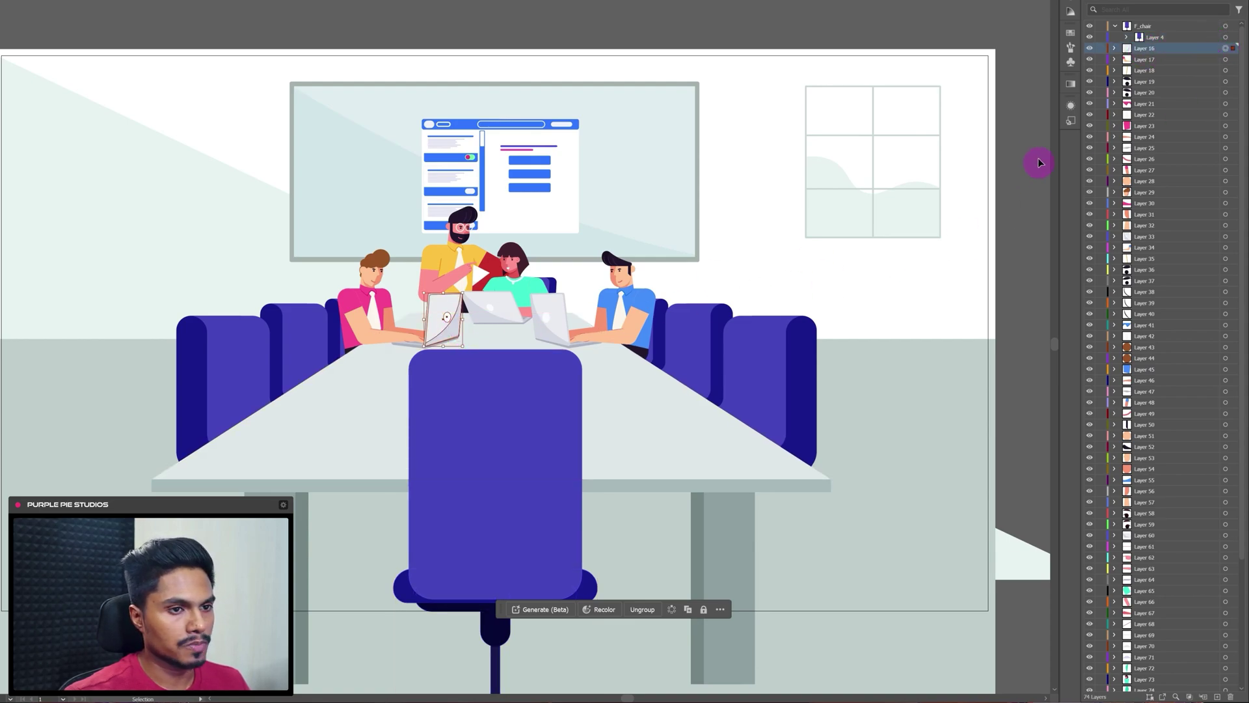
pyautogui.doubleClick(1144, 49)
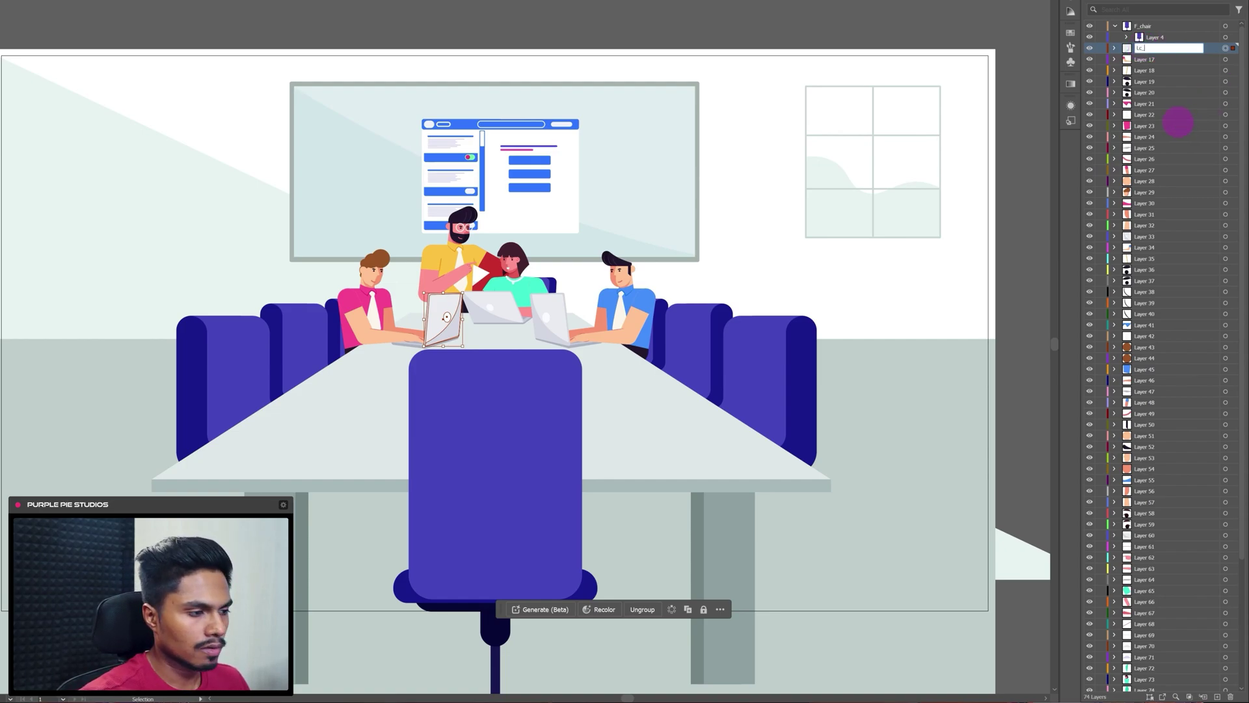
pyautogui.write('Lc_Laptopscreen')
pyautogui.press('Return')
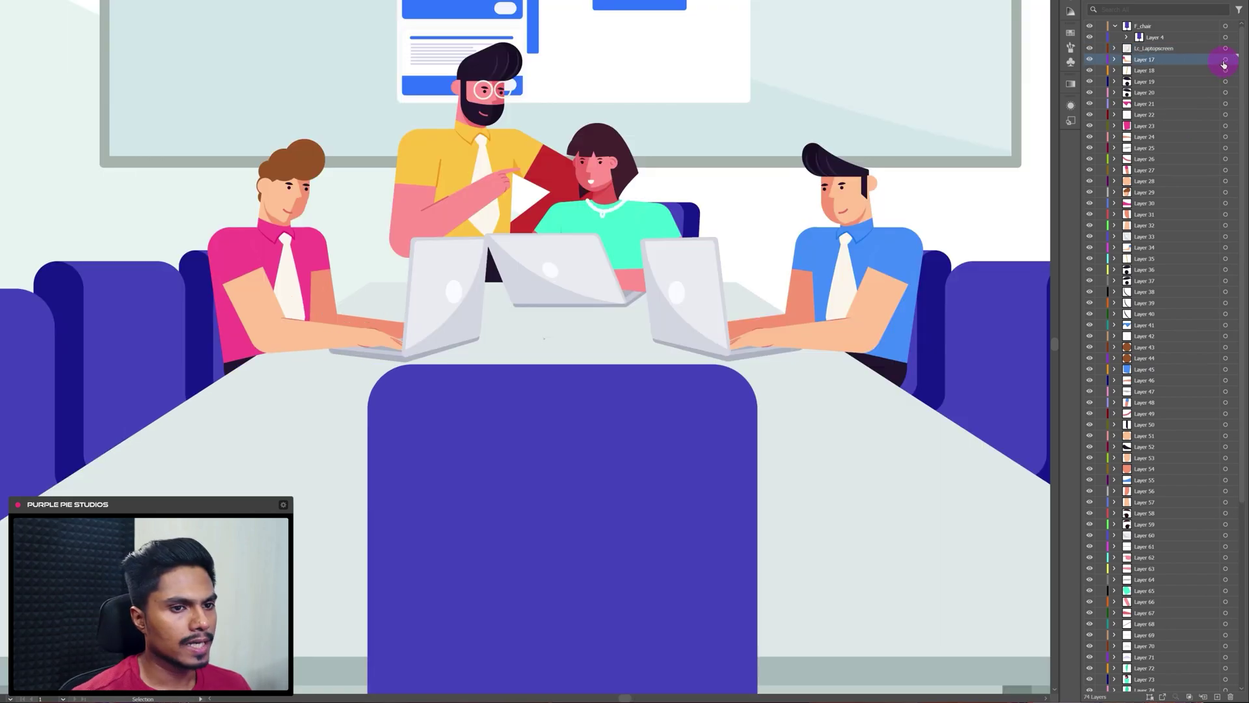
# Isolate the pink-shirted man's front arm in Layer 17 and ungroup its forearm and hand pieces
pyautogui.click(1226, 59)
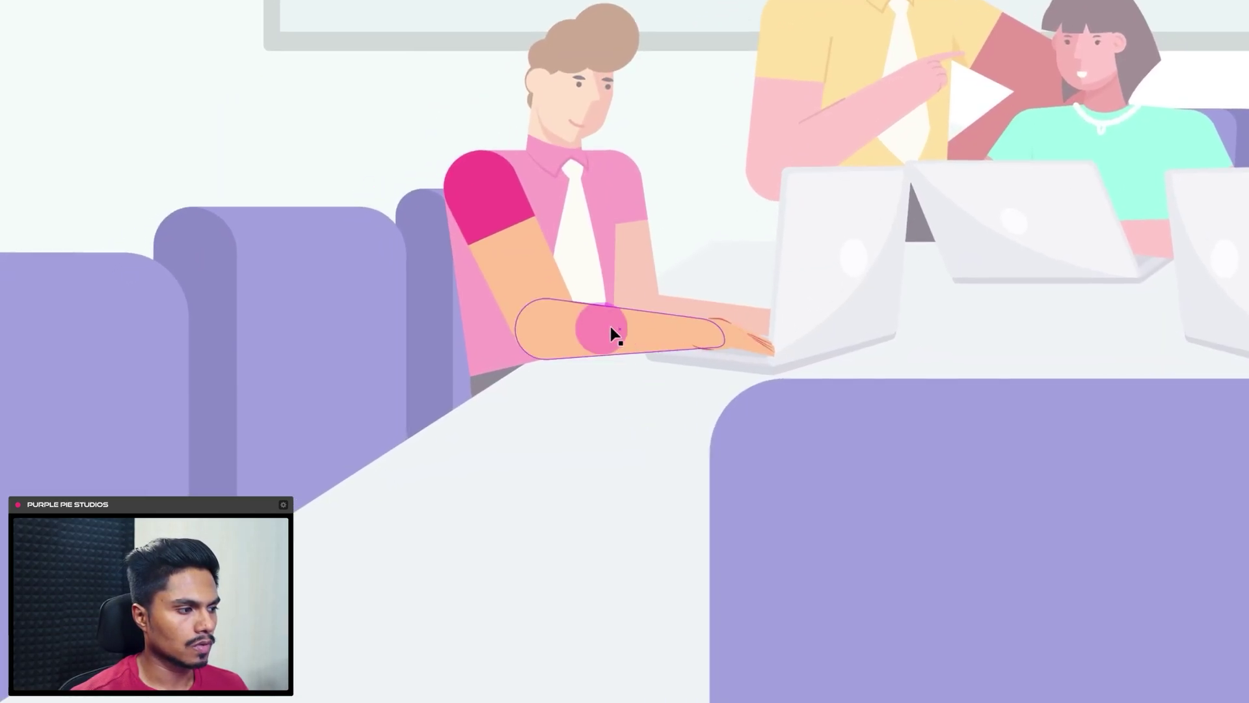
pyautogui.click(316, 346)
pyautogui.rightClick(628, 346)
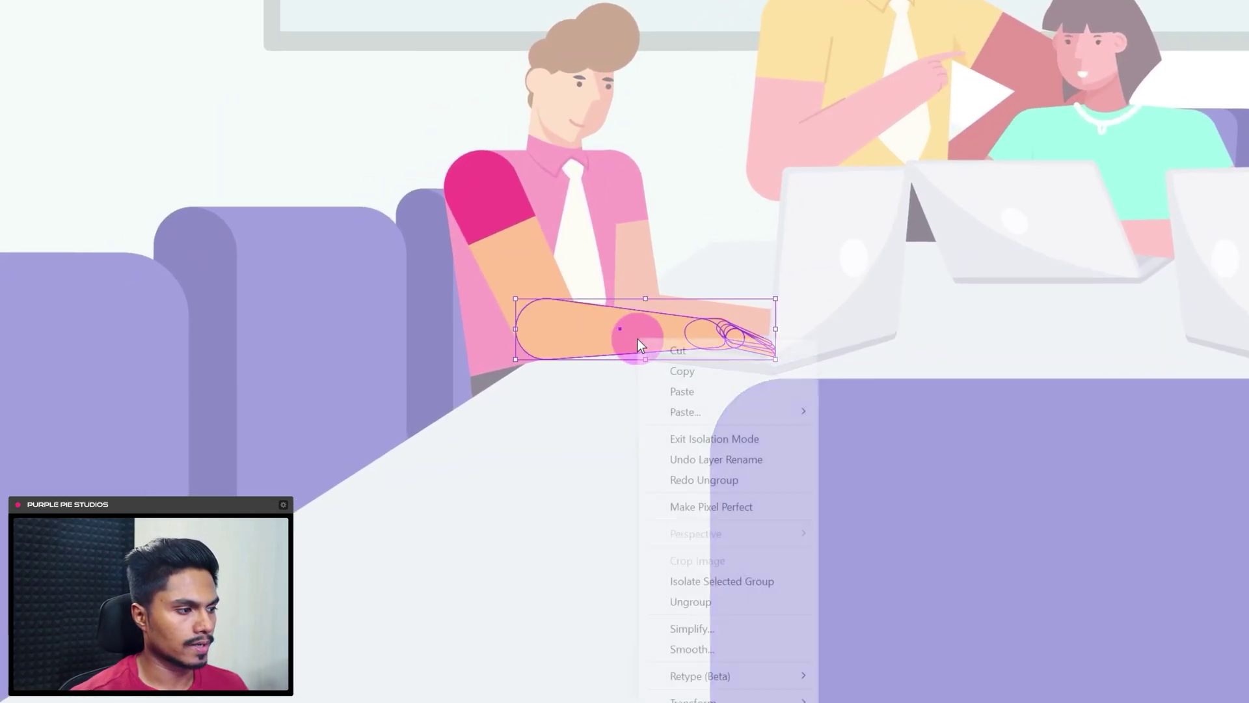
pyautogui.click(683, 599)
pyautogui.click(728, 383)
pyautogui.click(736, 364)
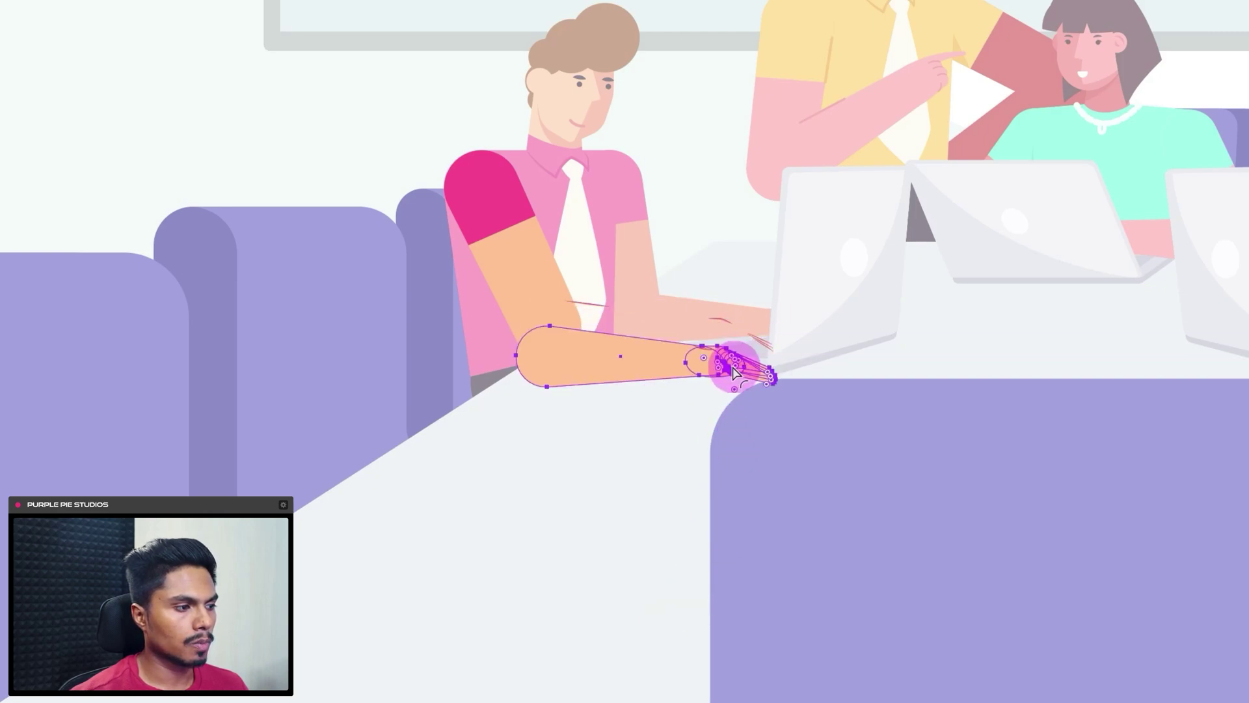
pyautogui.rightClick(638, 335)
pyautogui.click(673, 602)
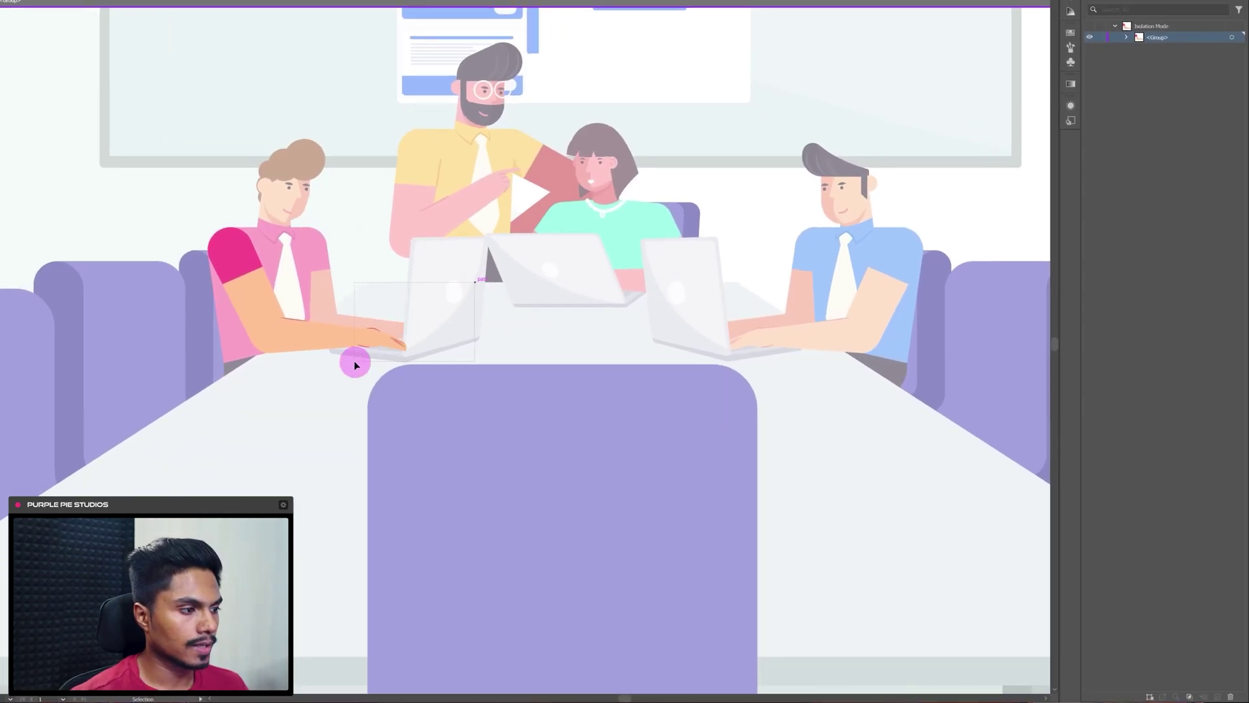
# Cut the front hand out of the arm group and paste it in place on a new layer above Layer 17
pyautogui.moveTo(354, 360); pyautogui.dragTo(326, 342)
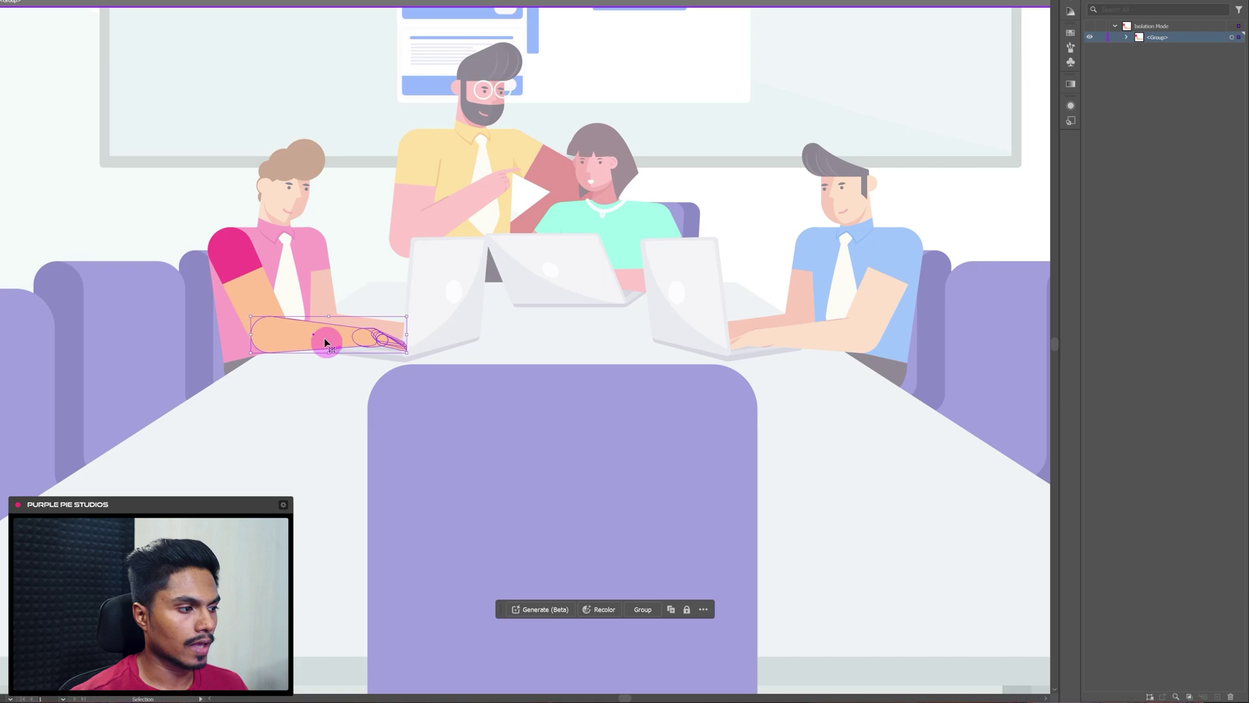
pyautogui.hotkey('ctrl', 'x')
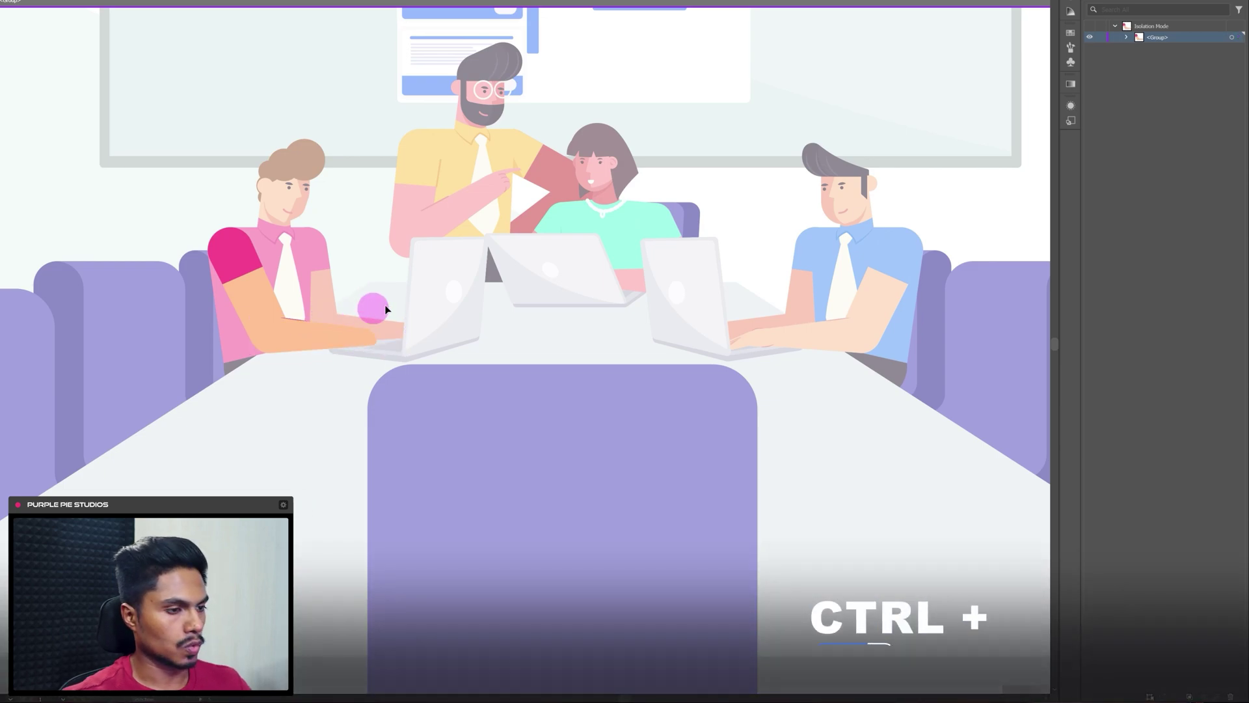
pyautogui.click(1144, 417)
pyautogui.click(1192, 625)
pyautogui.hotkey('ctrl', 'shift', 'v')
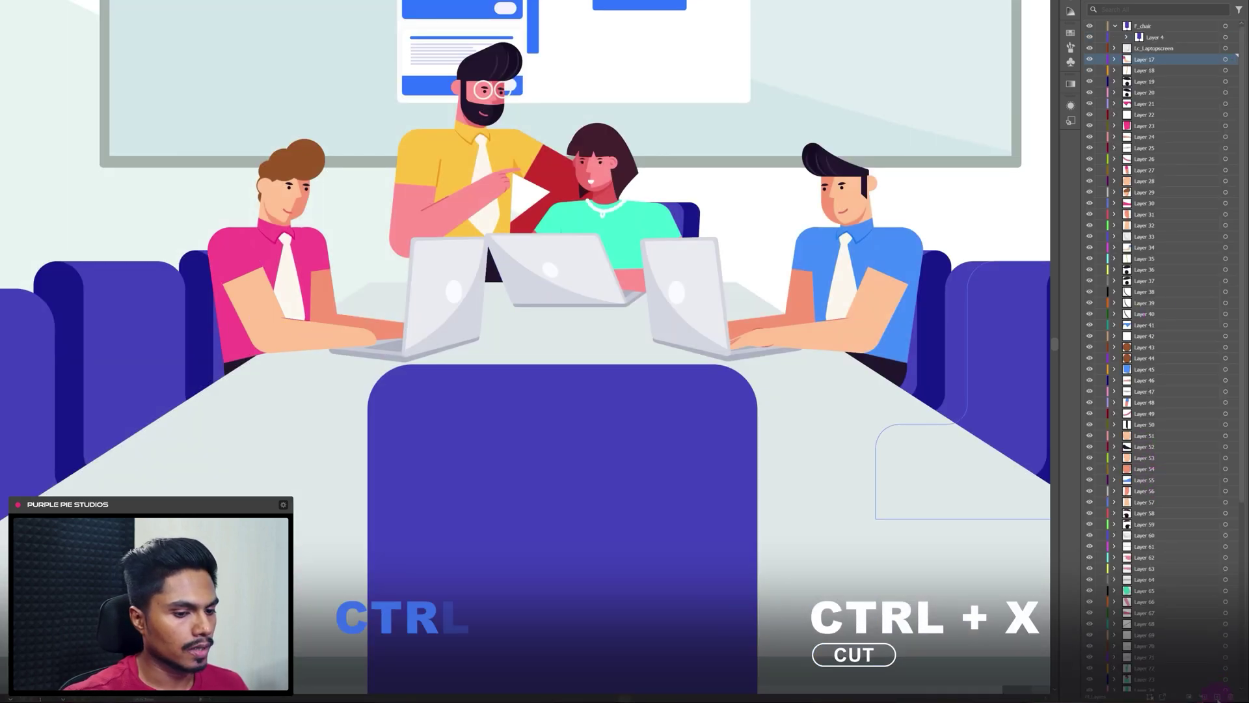
pyautogui.click(1201, 62)
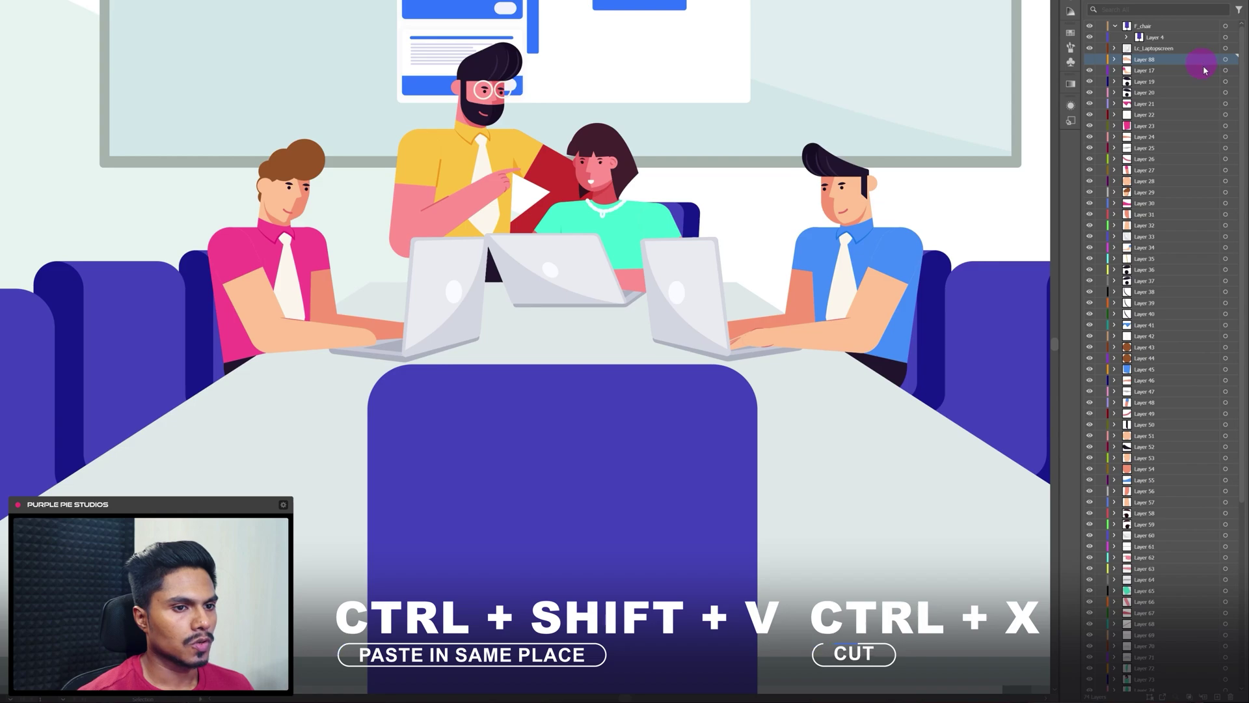
# Cut the upper arm and sleeve out of Layer 17 and paste them in place on a new layer above it
pyautogui.click(1226, 71)
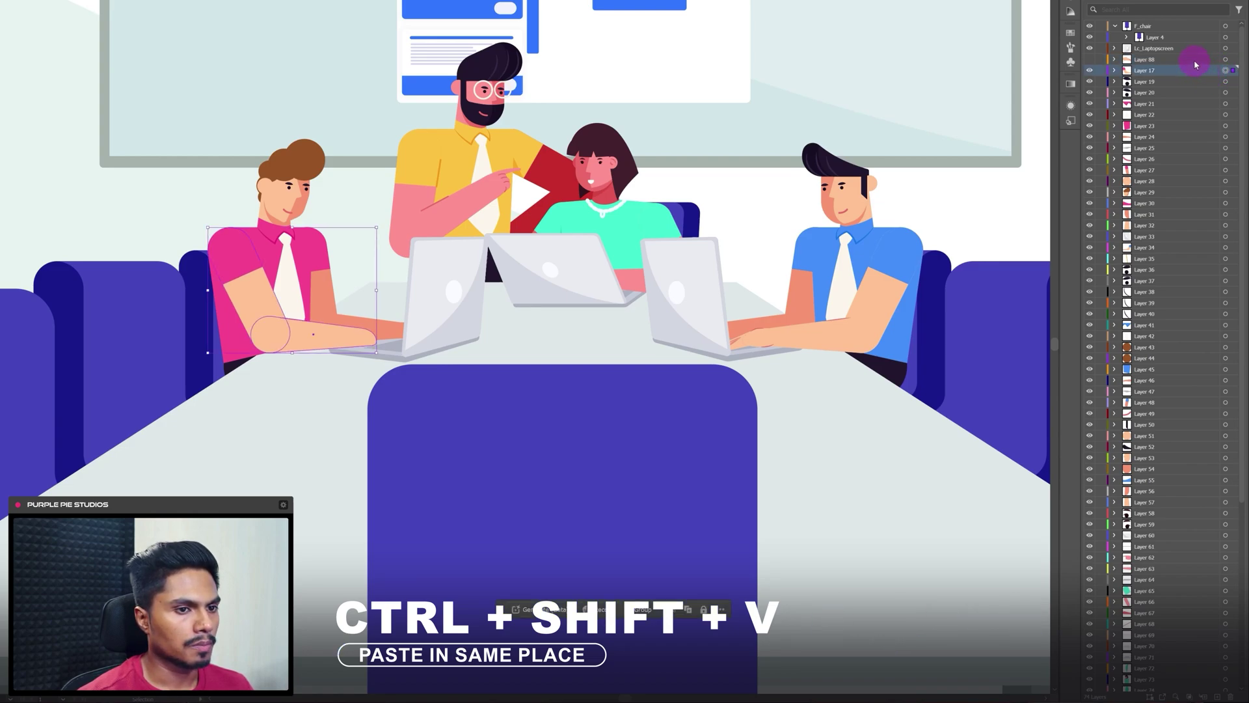
pyautogui.press('a')
pyautogui.moveTo(244, 261); pyautogui.dragTo(215, 235)
pyautogui.hotkey('ctrl', 'z')
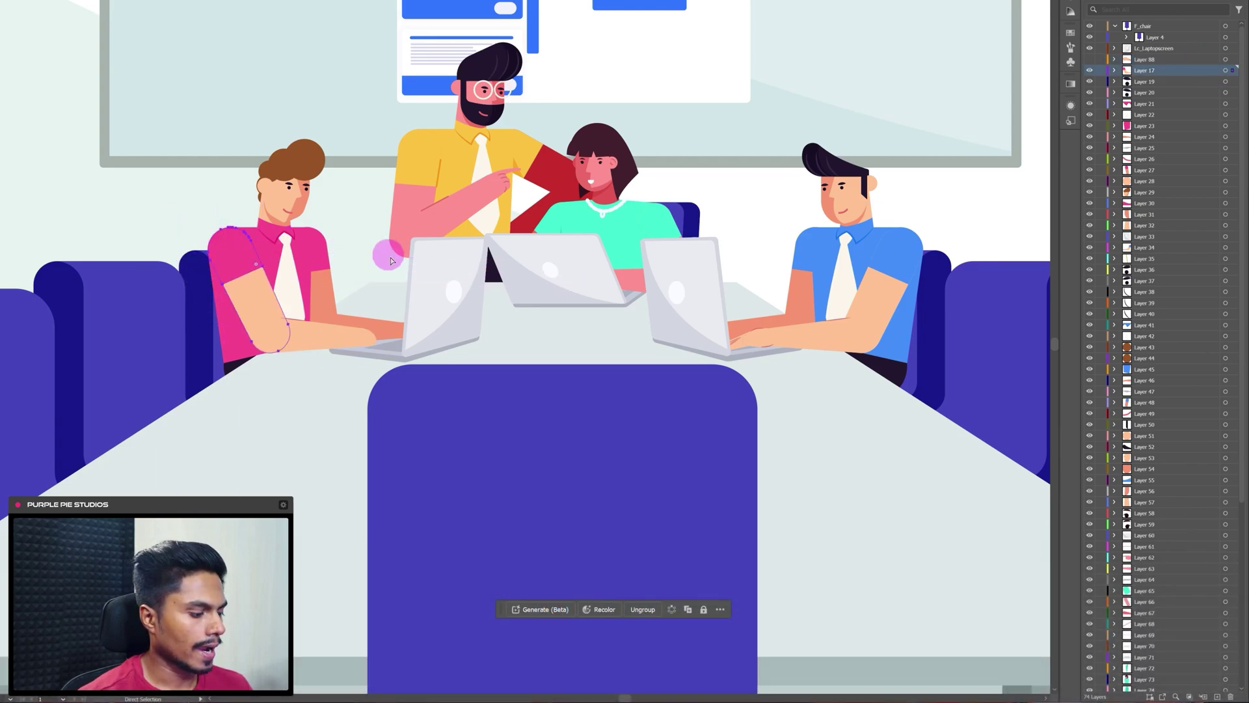
pyautogui.press('v')
pyautogui.click(881, 431)
pyautogui.click(1157, 612)
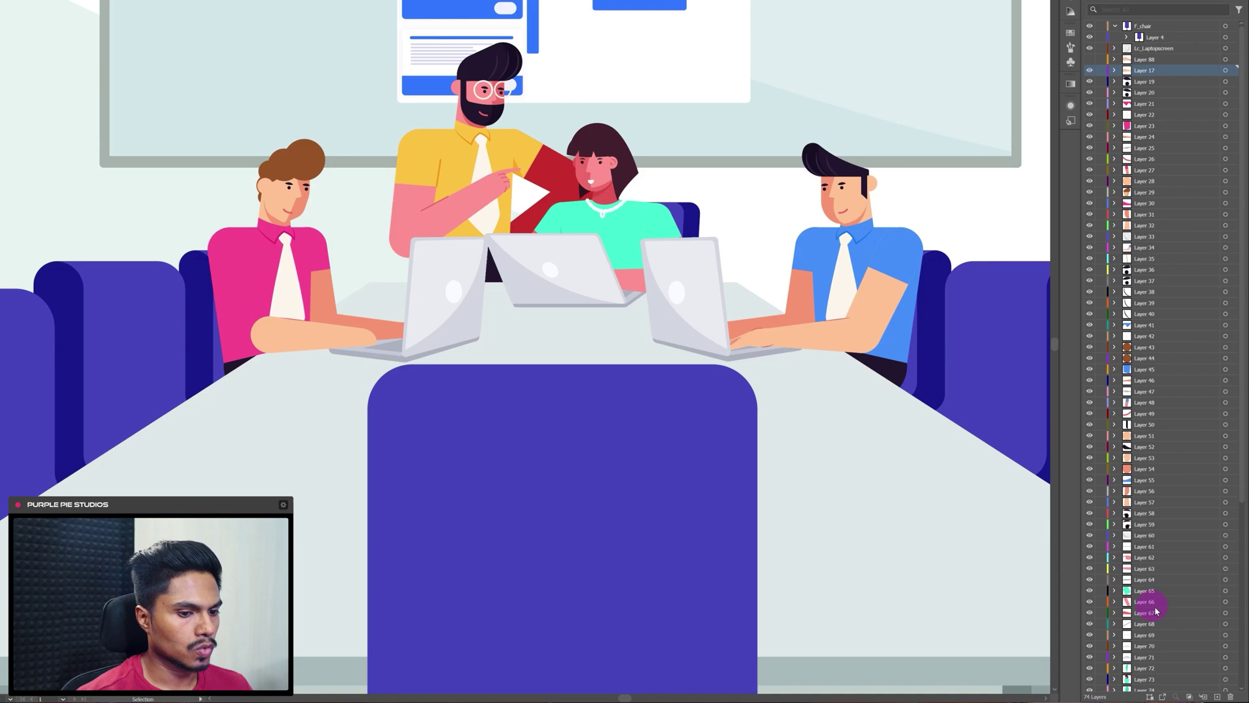
pyautogui.click(1212, 696)
pyautogui.hotkey('ctrl', 'f')
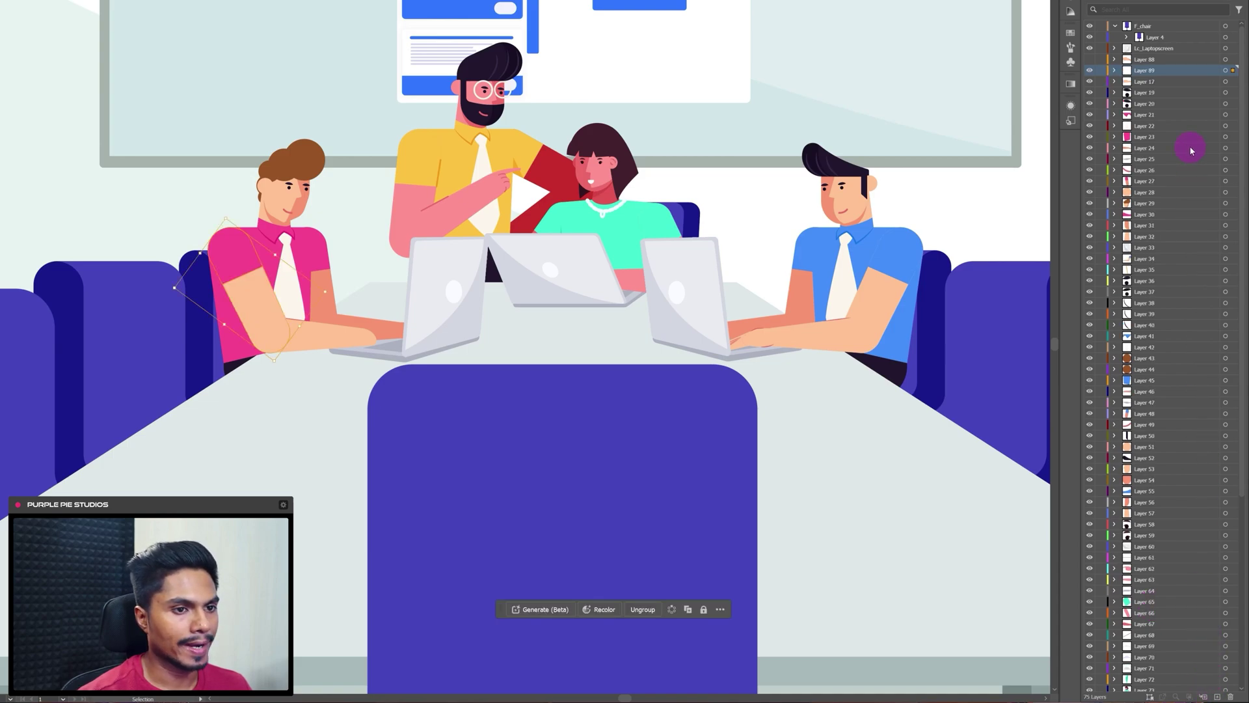
# Rename the new layer holding the front hand as Lc_Hand
pyautogui.doubleClick(1146, 60)
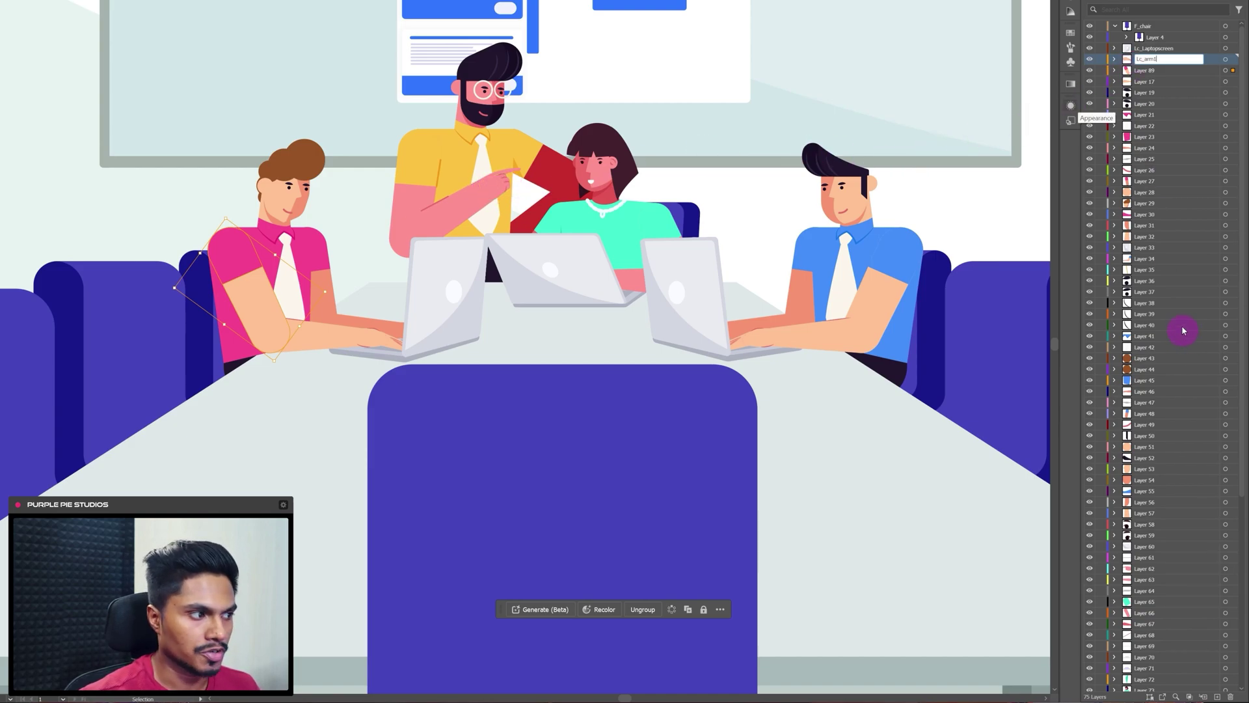
pyautogui.press('Return')
pyautogui.doubleClick(1151, 60)
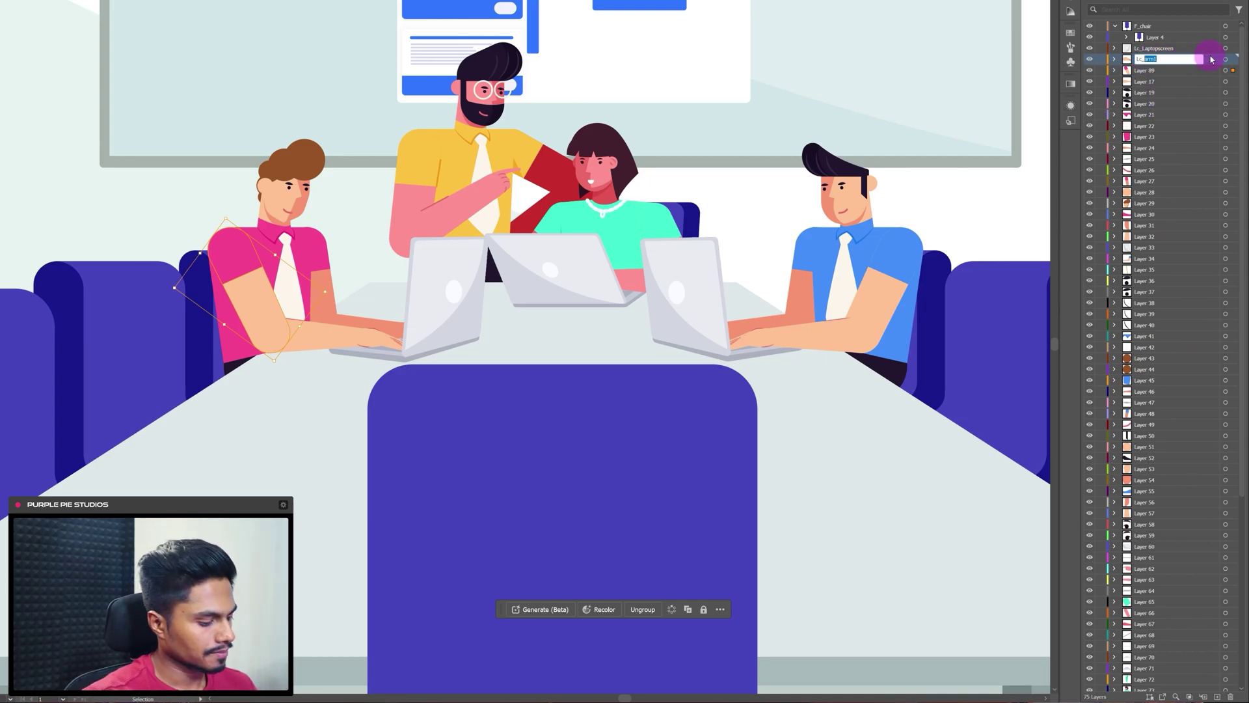
pyautogui.write('Lc_Hand')
# Rename the upper-arm layer as Lc_arm and Layer 17 as Lc_forearm
pyautogui.doubleClick(1150, 69)
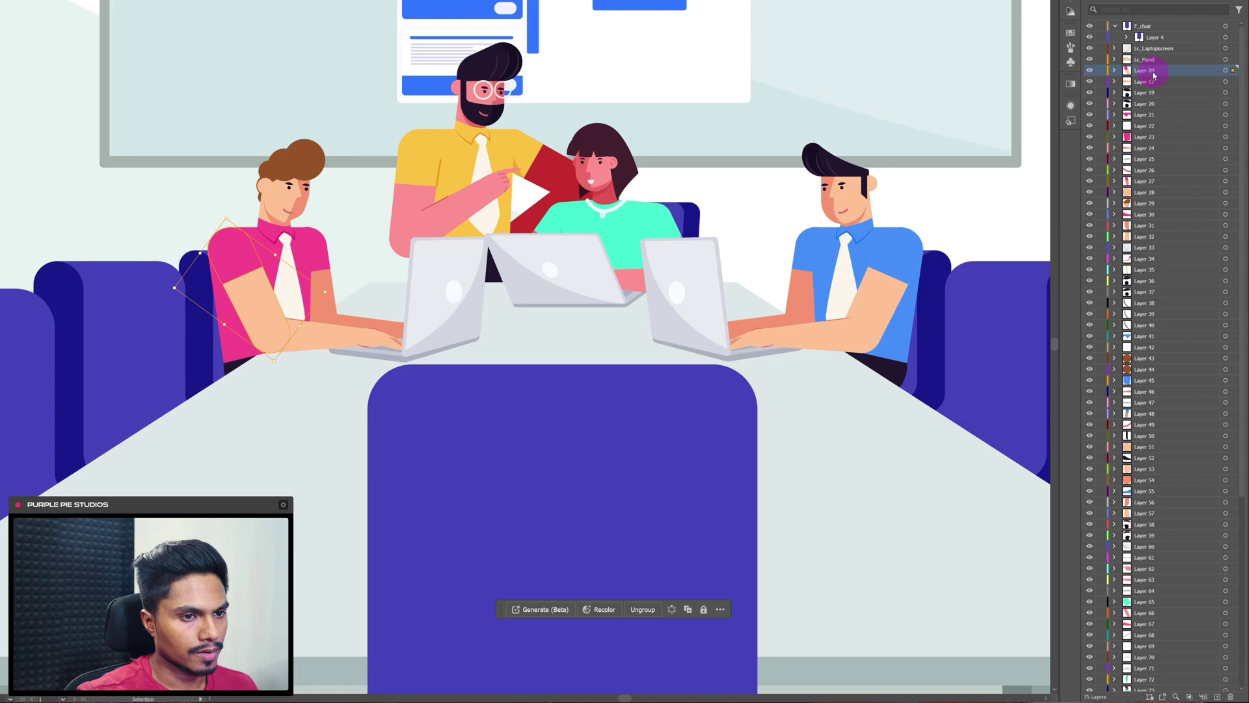
pyautogui.doubleClick(1168, 81)
pyautogui.write('L')
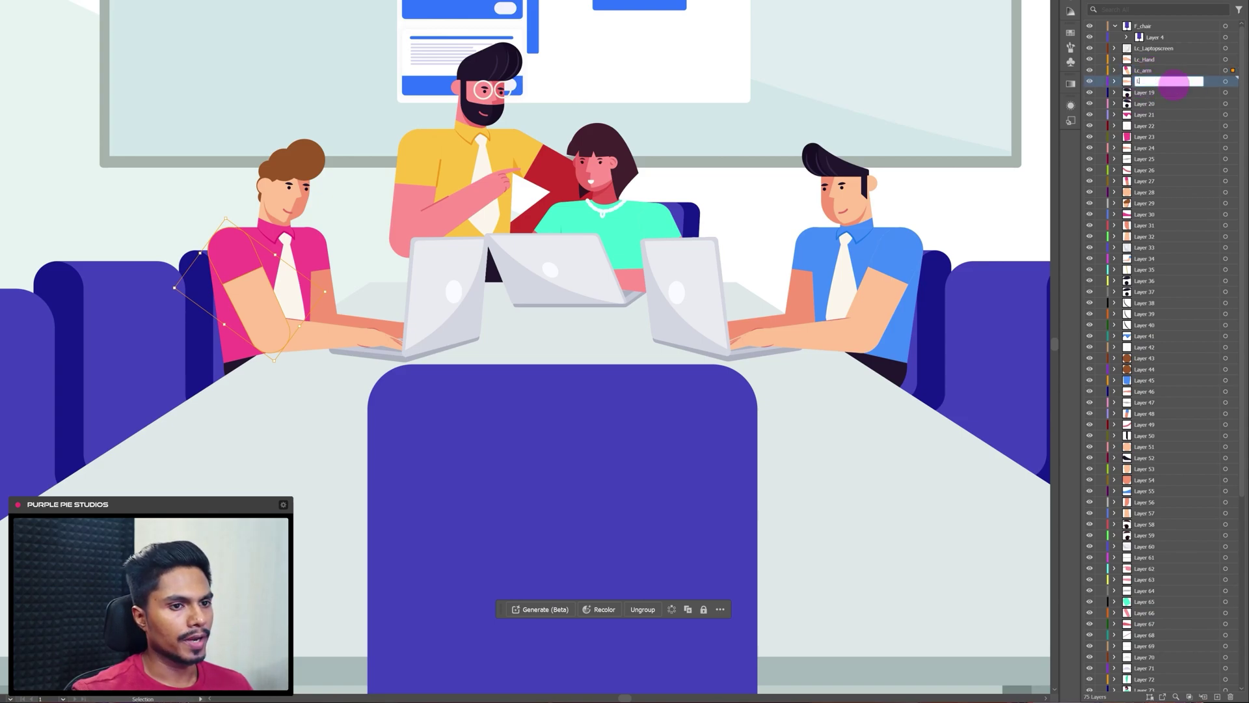
pyautogui.write('c_forearm')
pyautogui.press('Return')
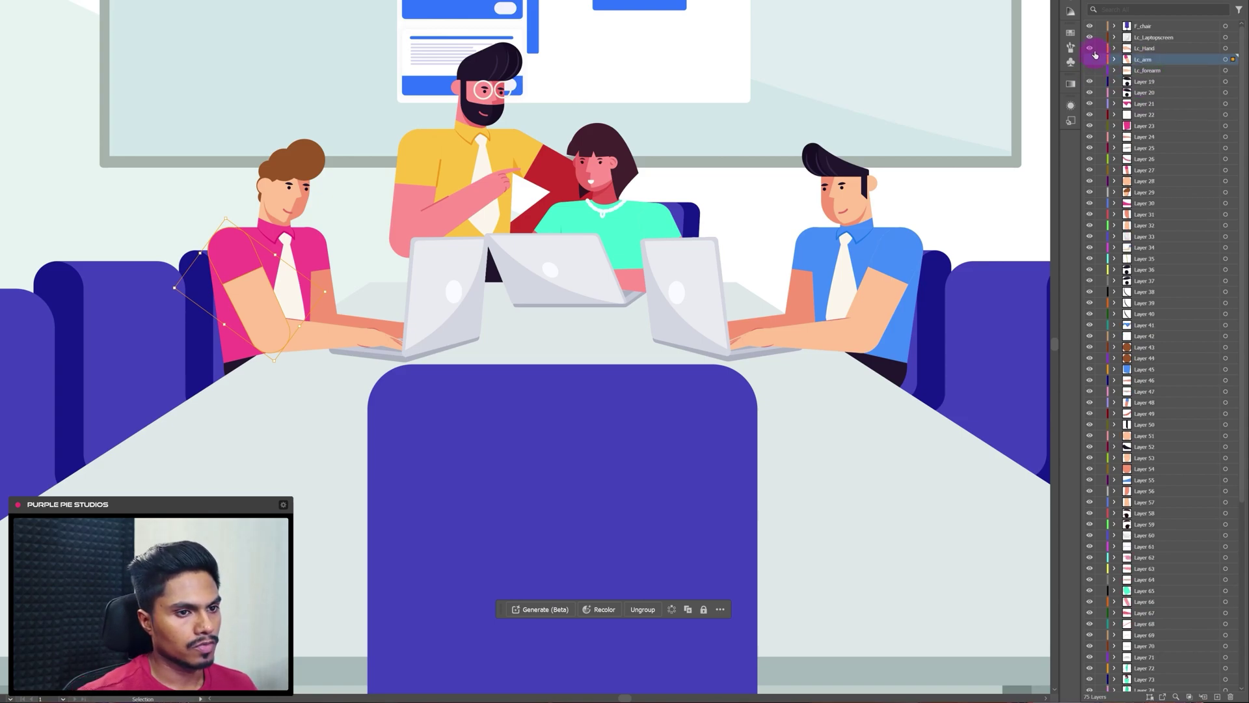
# Hide layers F_chair through Lc_forearm and move the pink-shirted man's face and hair pieces in place onto a new layer
pyautogui.moveTo(1097, 26); pyautogui.dragTo(1090, 71)
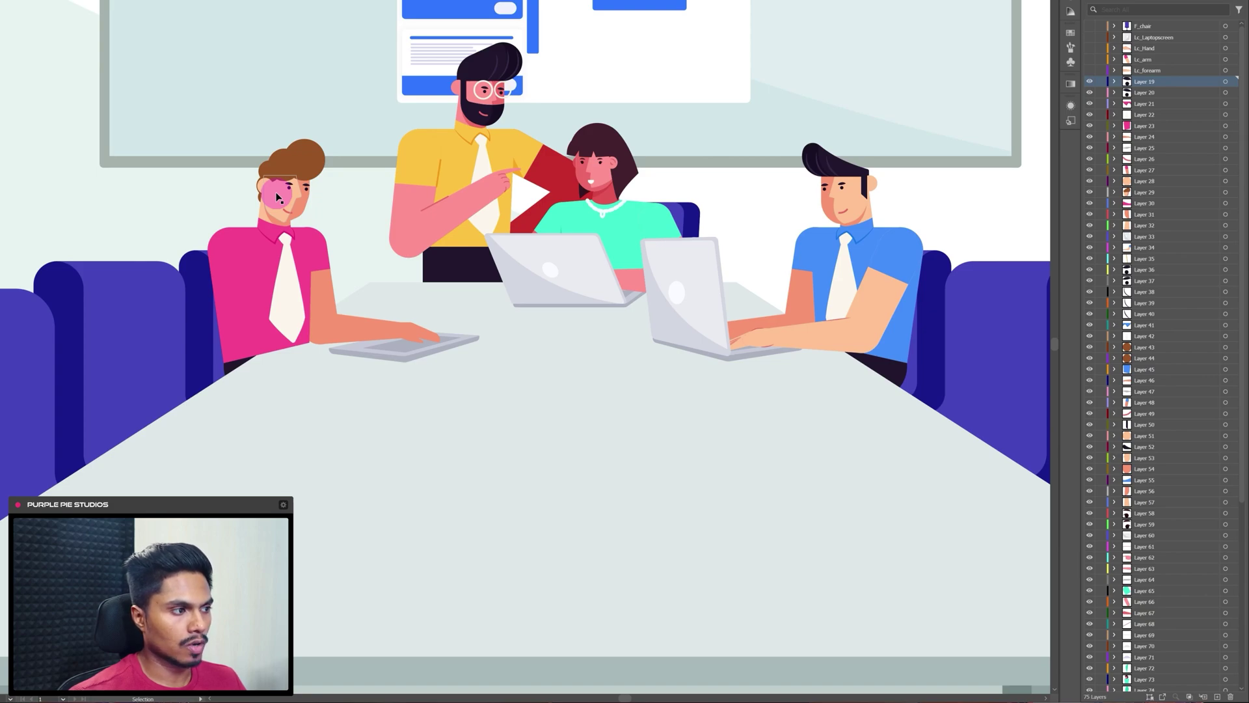
pyautogui.click(324, 216)
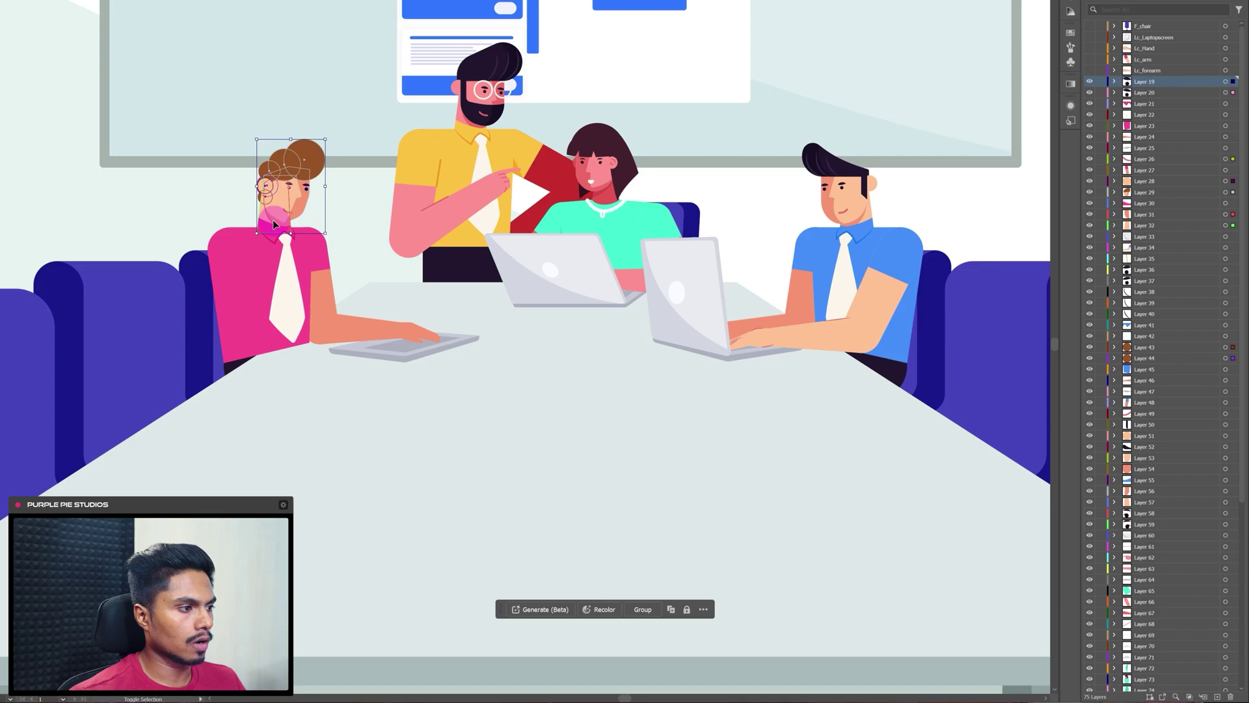
pyautogui.moveTo(292, 173); pyautogui.dragTo(310, 159)
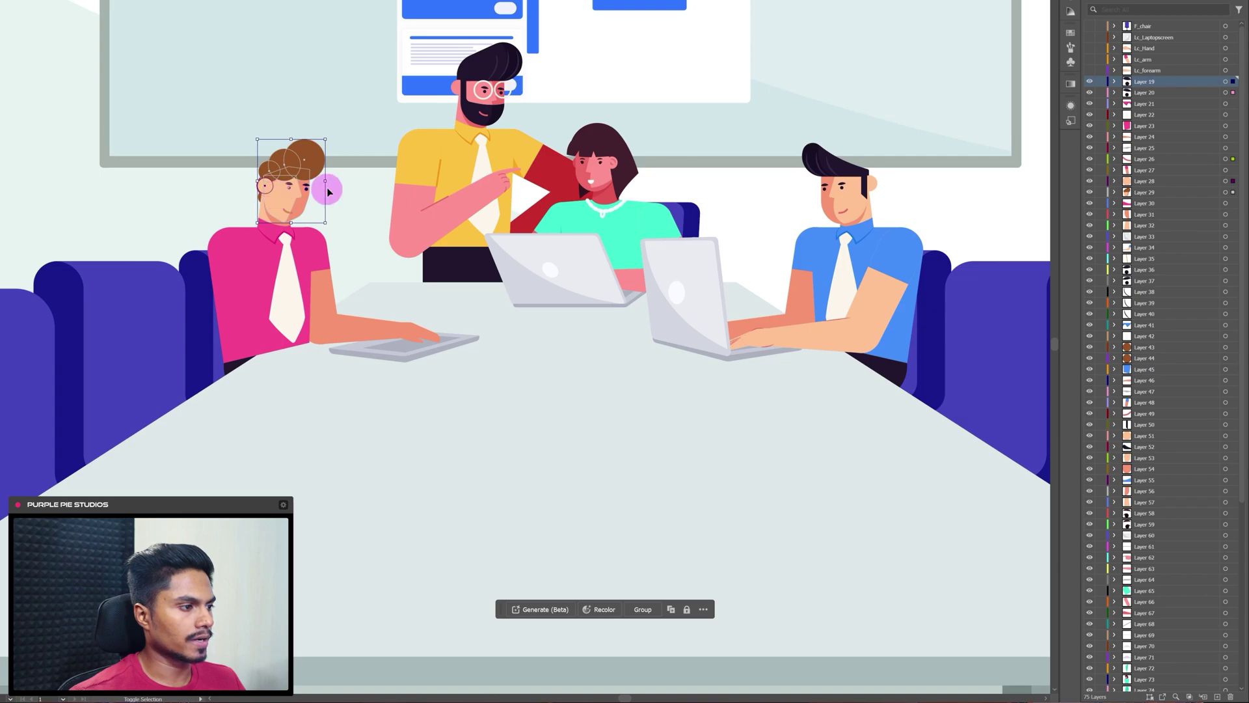
pyautogui.press('a')
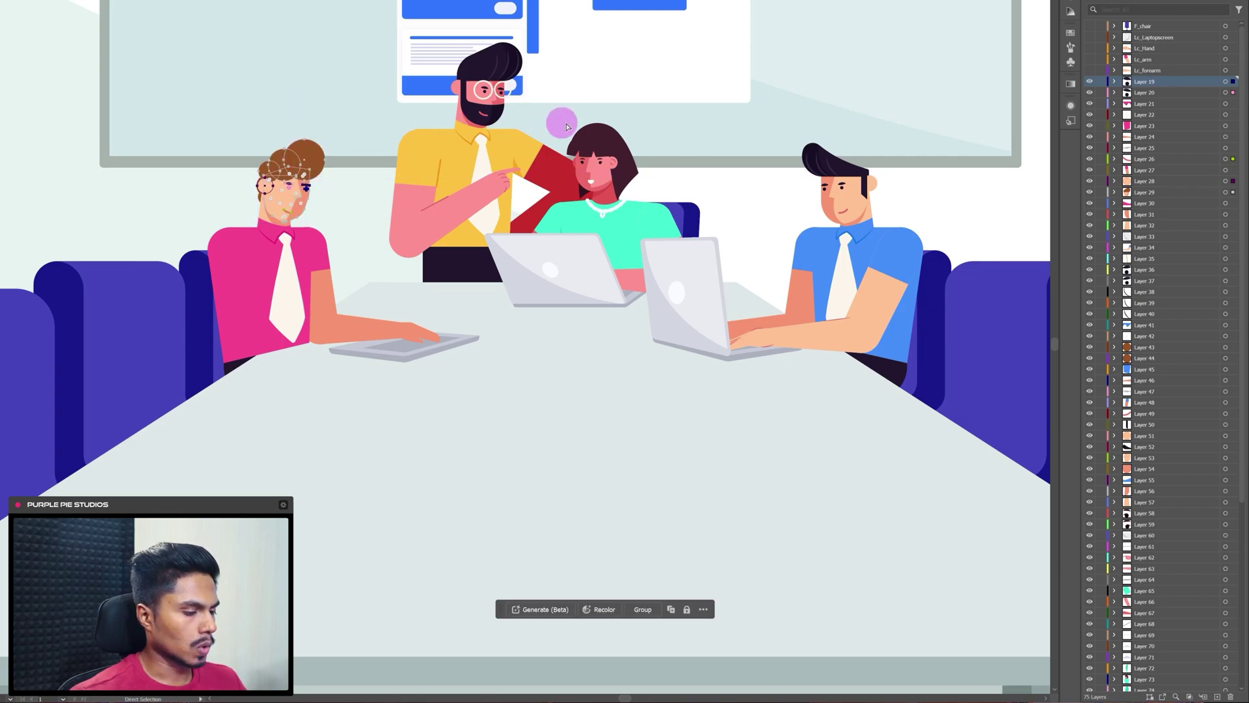
pyautogui.press('Delete')
pyautogui.press('v')
pyautogui.click(1218, 697)
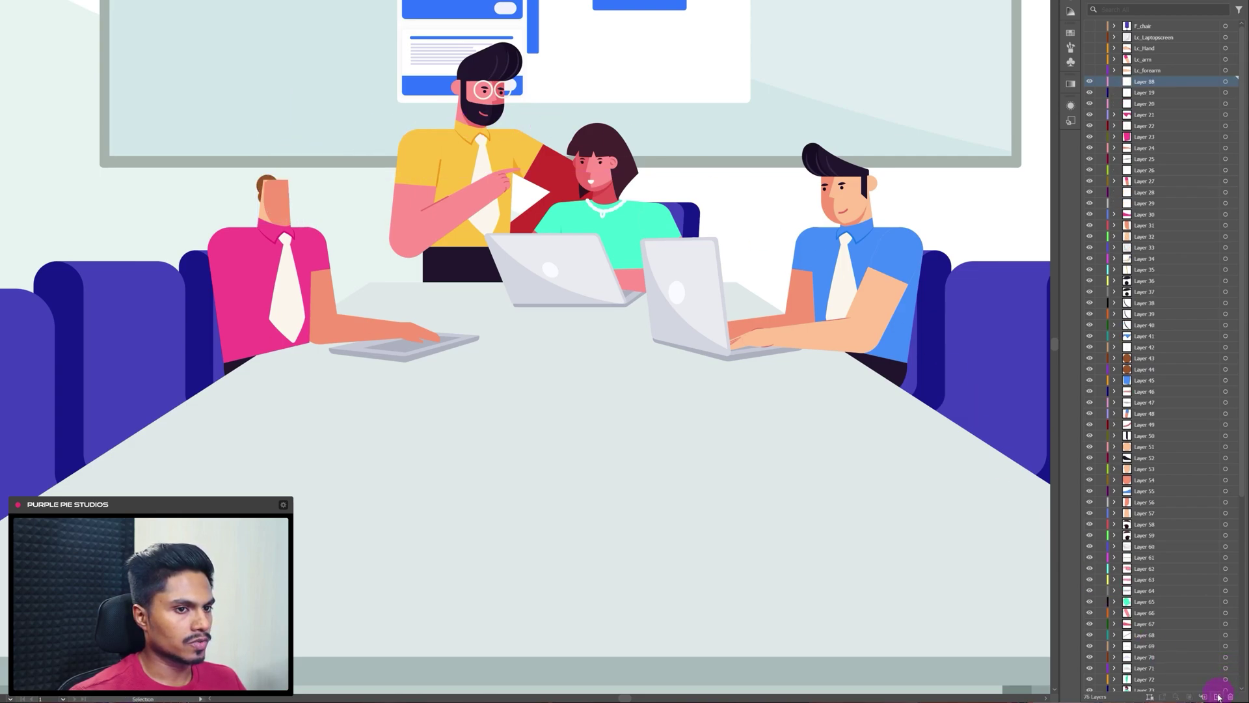
pyautogui.hotkey('ctrl', 'f')
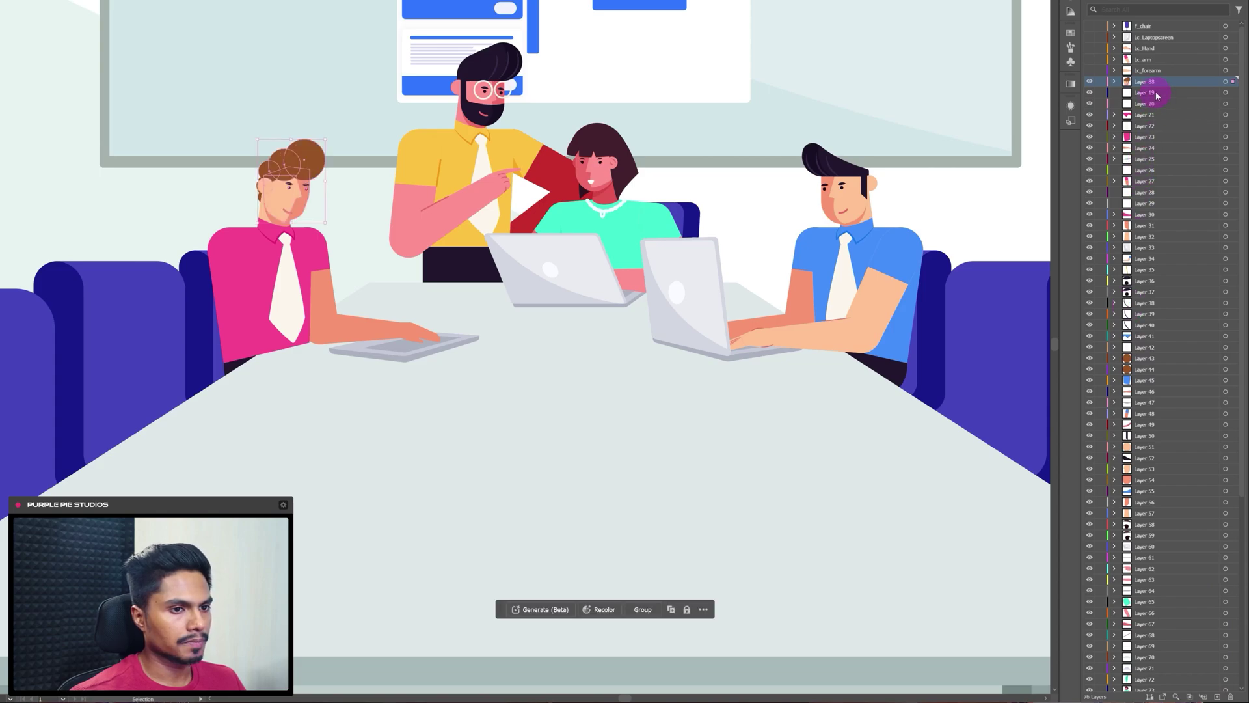
# Delete the emptied Layer 19 and Layer 20
pyautogui.click(1157, 96)
pyautogui.keyDown('shift'); pyautogui.click(1149, 104); pyautogui.keyUp('shift')
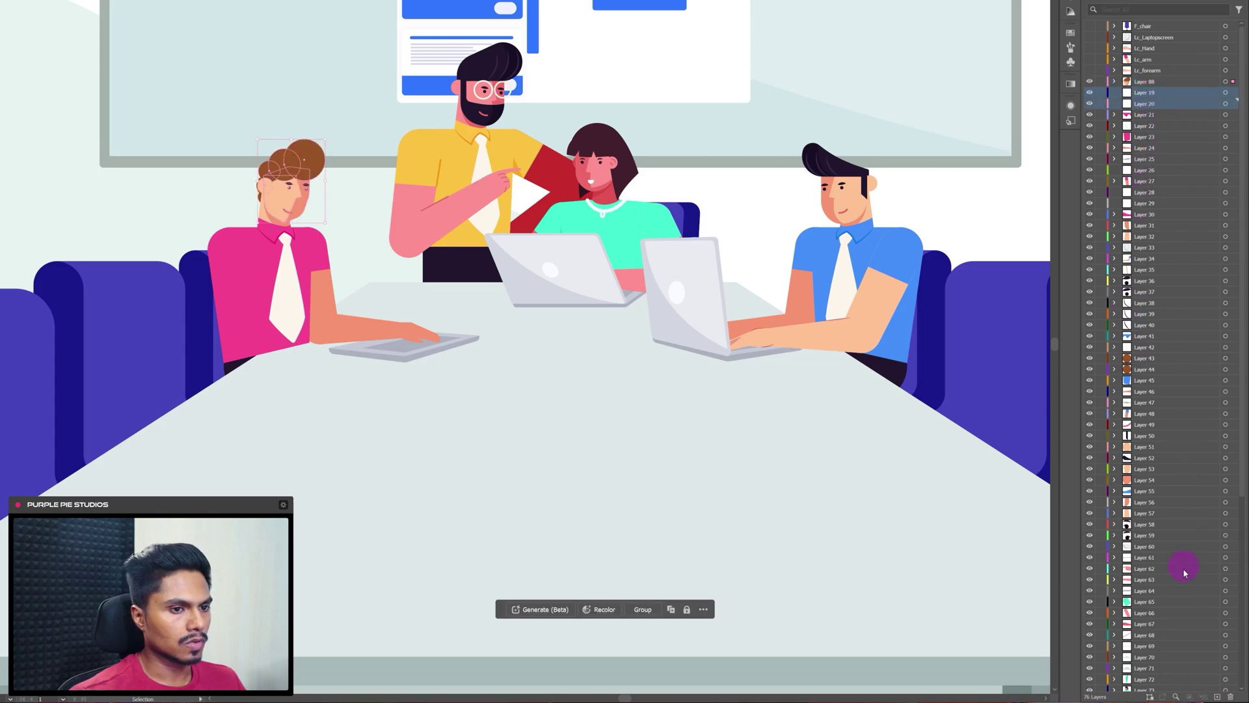
pyautogui.click(1230, 697)
# Group the pink-shirted man's body pieces, leaving the table, far arm, trousers and back hair out of the selection
pyautogui.moveTo(191, 127); pyautogui.dragTo(311, 351)
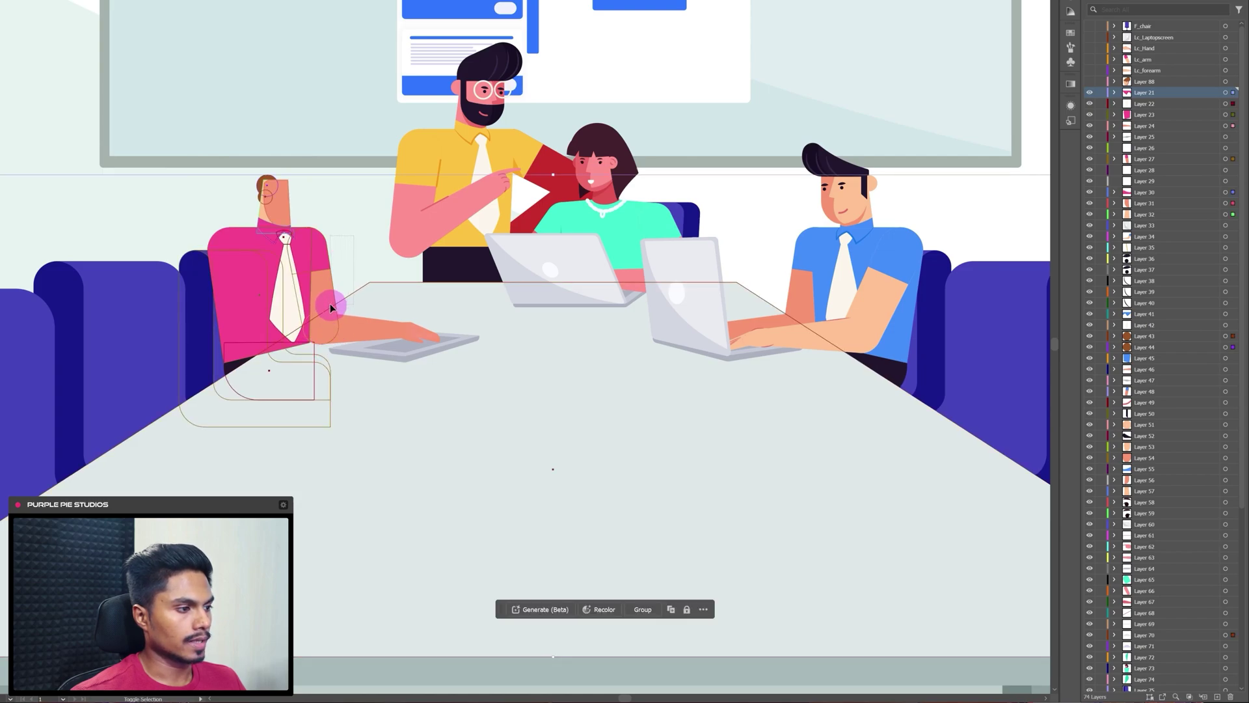
pyautogui.moveTo(330, 304); pyautogui.dragTo(331, 304)
pyautogui.moveTo(182, 243); pyautogui.dragTo(197, 268)
pyautogui.keyDown('shift'); pyautogui.click(258, 190); pyautogui.keyUp('shift')
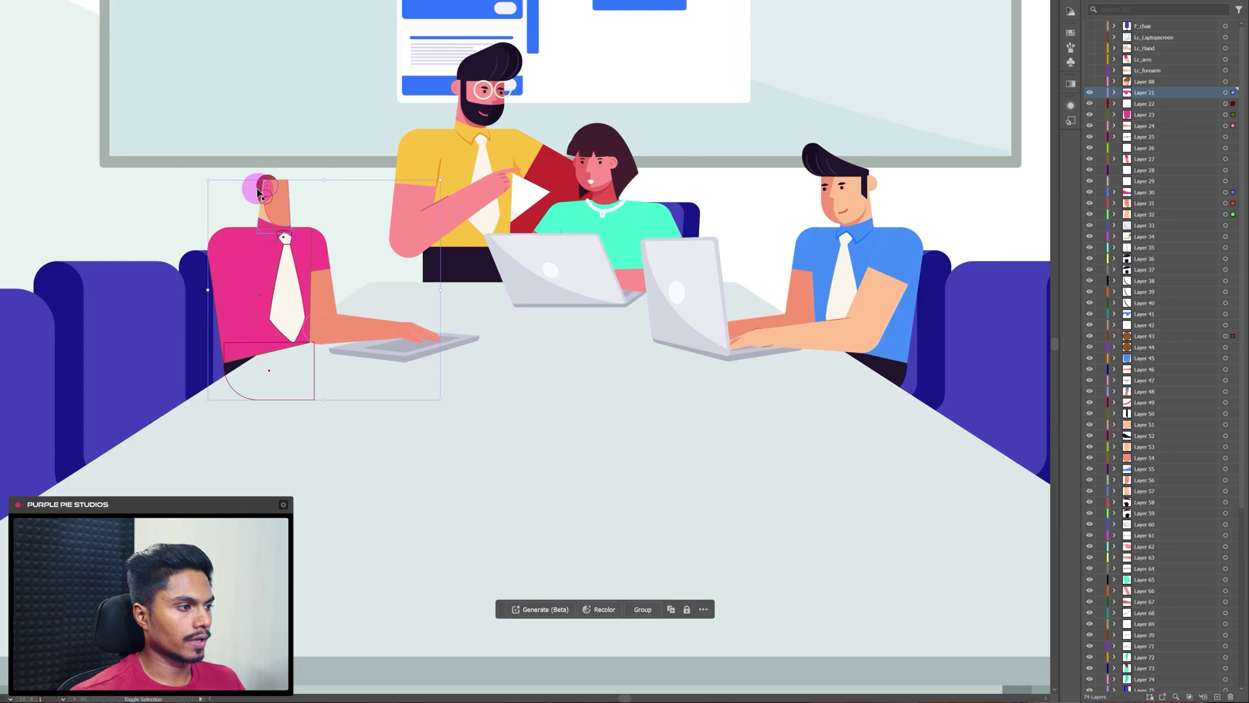
pyautogui.keyDown('shift'); pyautogui.click(271, 198); pyautogui.keyUp('shift')
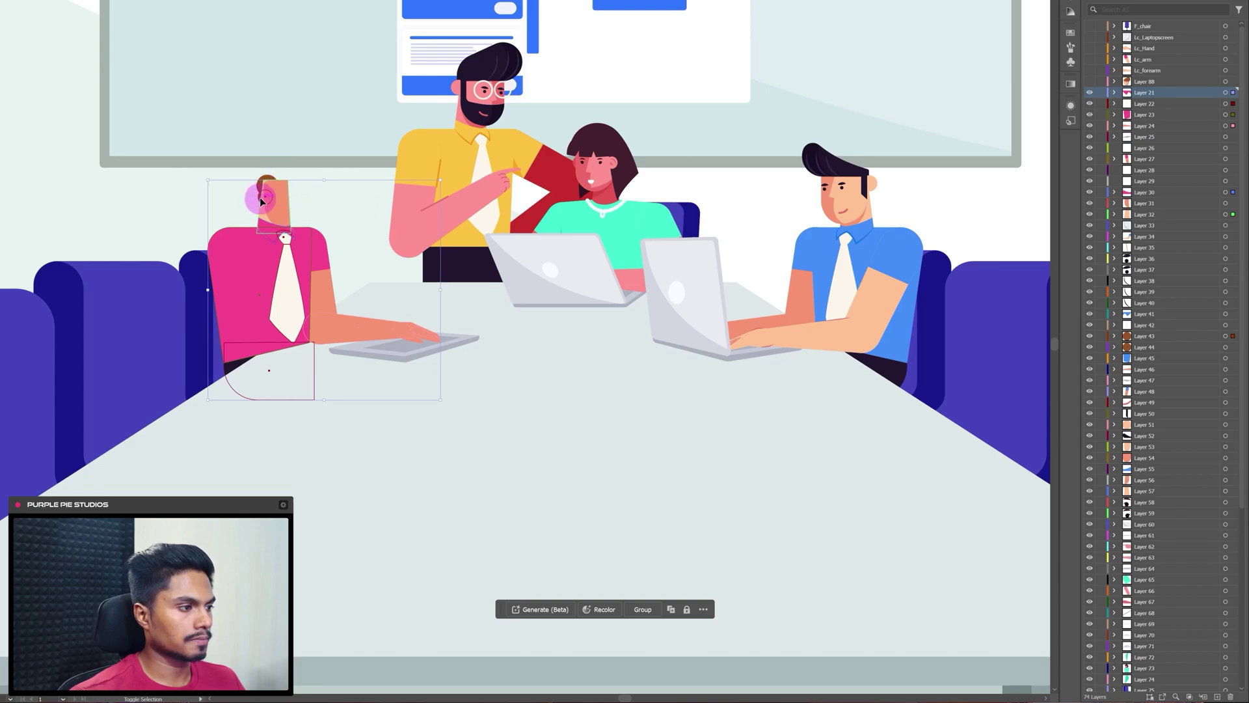
pyautogui.hotkey('ctrl', 'g')
# Rename the pink-shirted man's body layer as Lc_body and his head layer as Lc_Head, and hide the body layer
pyautogui.doubleClick(1201, 91)
pyautogui.write('Lc_body')
pyautogui.doubleClick(1151, 81)
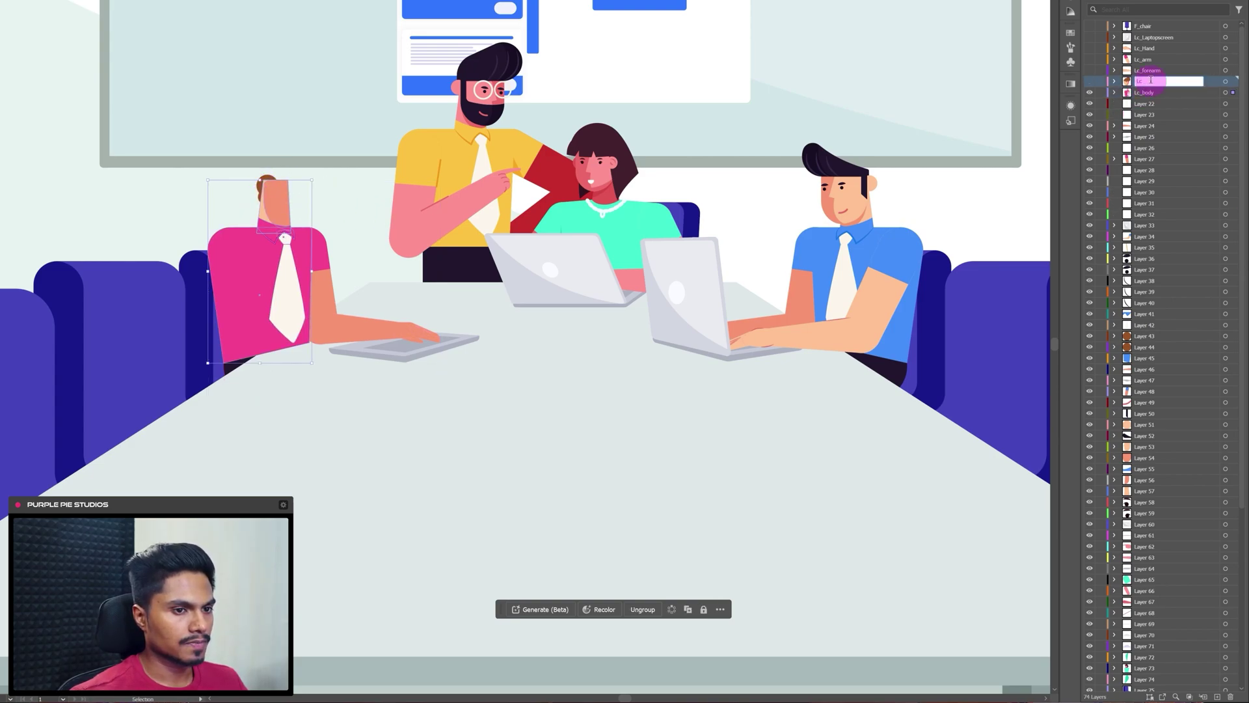
pyautogui.write('Lc_')
pyautogui.write('Head')
pyautogui.click(1089, 93)
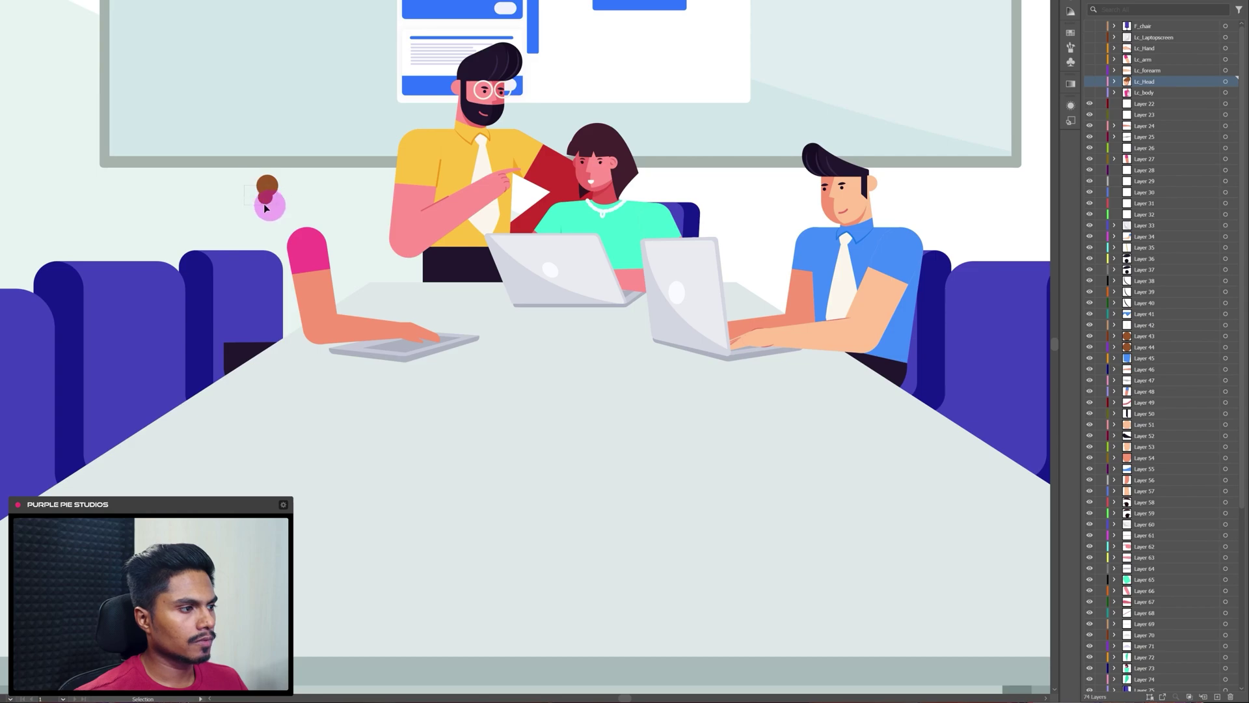
# Move the pink-shirted man's two back hair pieces in place onto Layer 22
pyautogui.press('a')
pyautogui.click(267, 187)
pyautogui.press('Delete')
pyautogui.press('v')
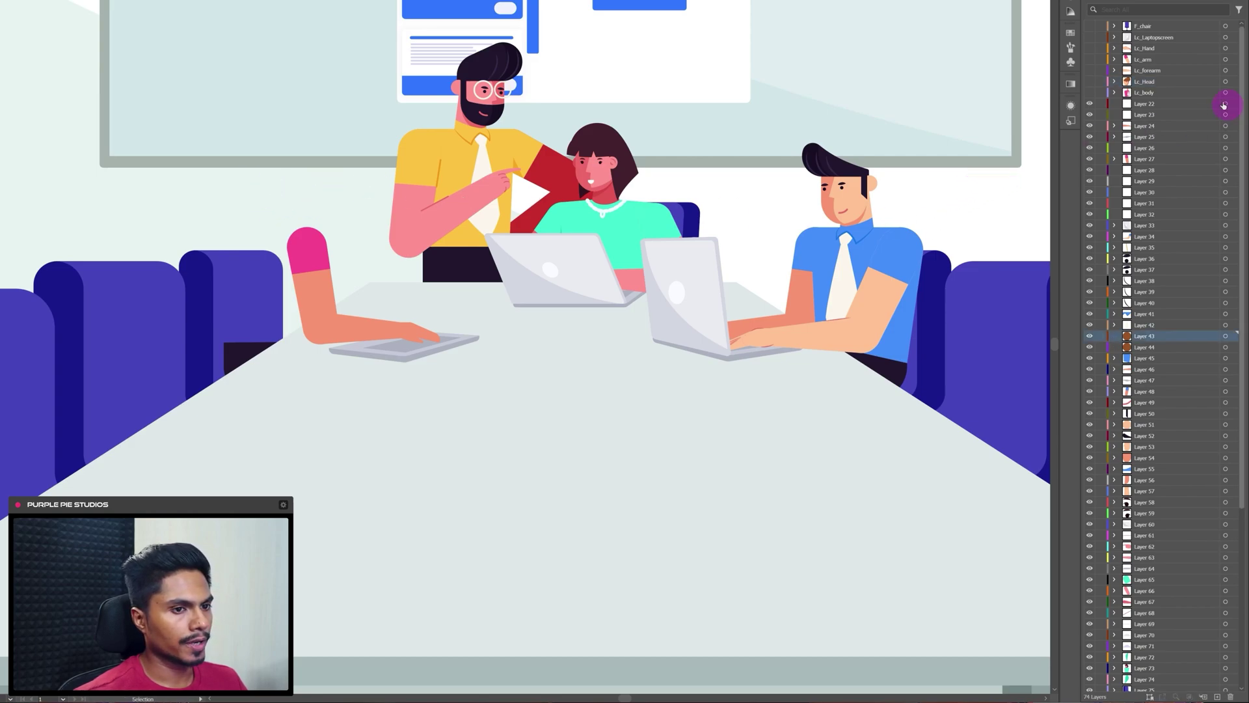
pyautogui.click(1164, 107)
pyautogui.hotkey('ctrl', 'alt', '3')
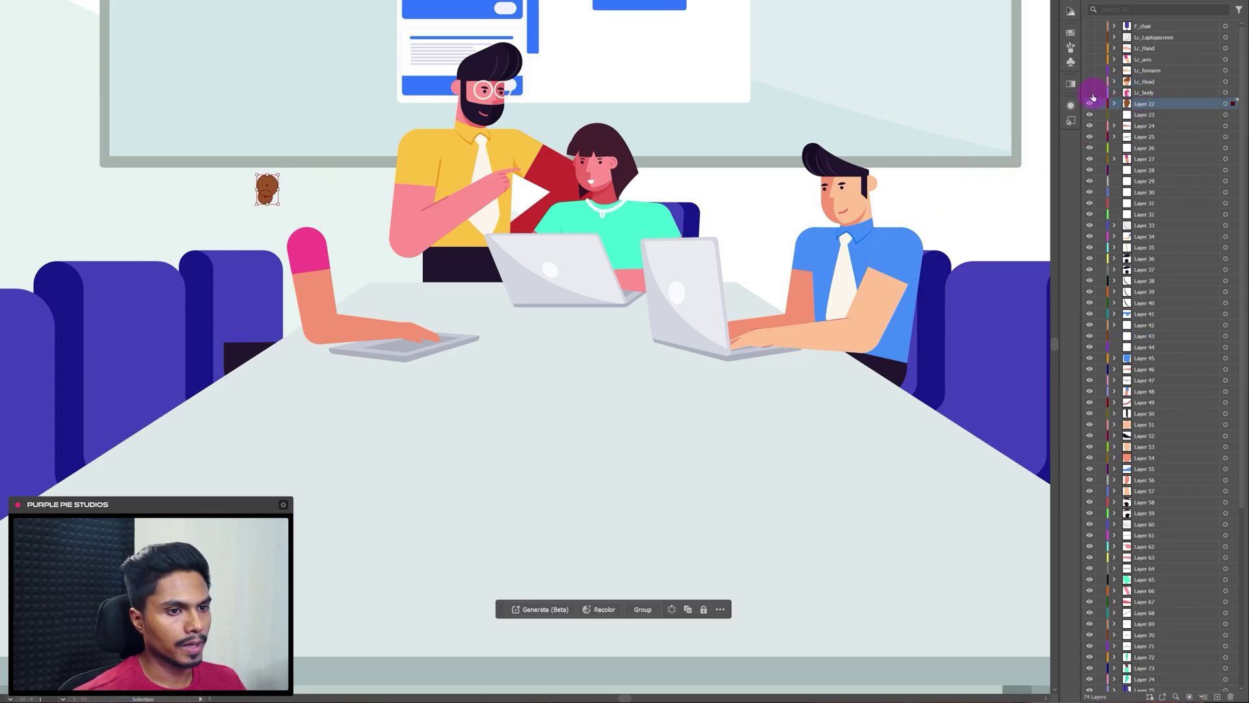
# Rename Layer 22 as Lc_back hair and hide it together with Lc_body and Lc_Head
pyautogui.click(1092, 81)
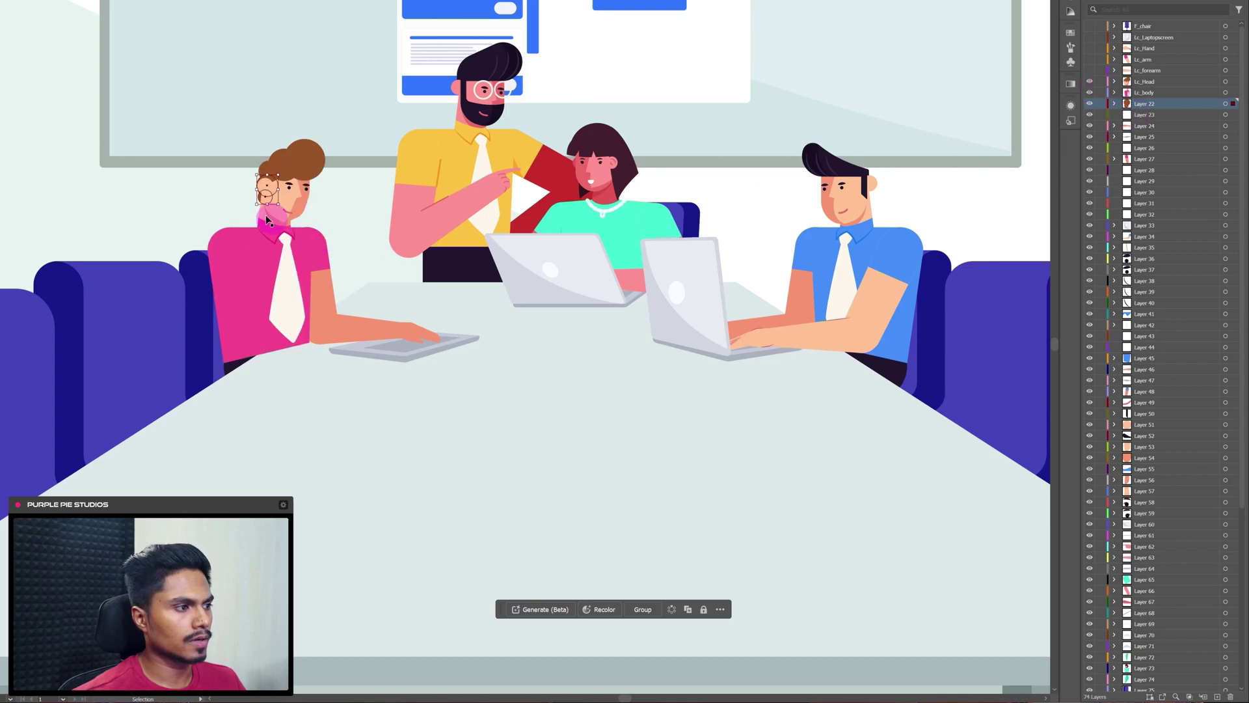
pyautogui.moveTo(262, 203); pyautogui.dragTo(265, 202)
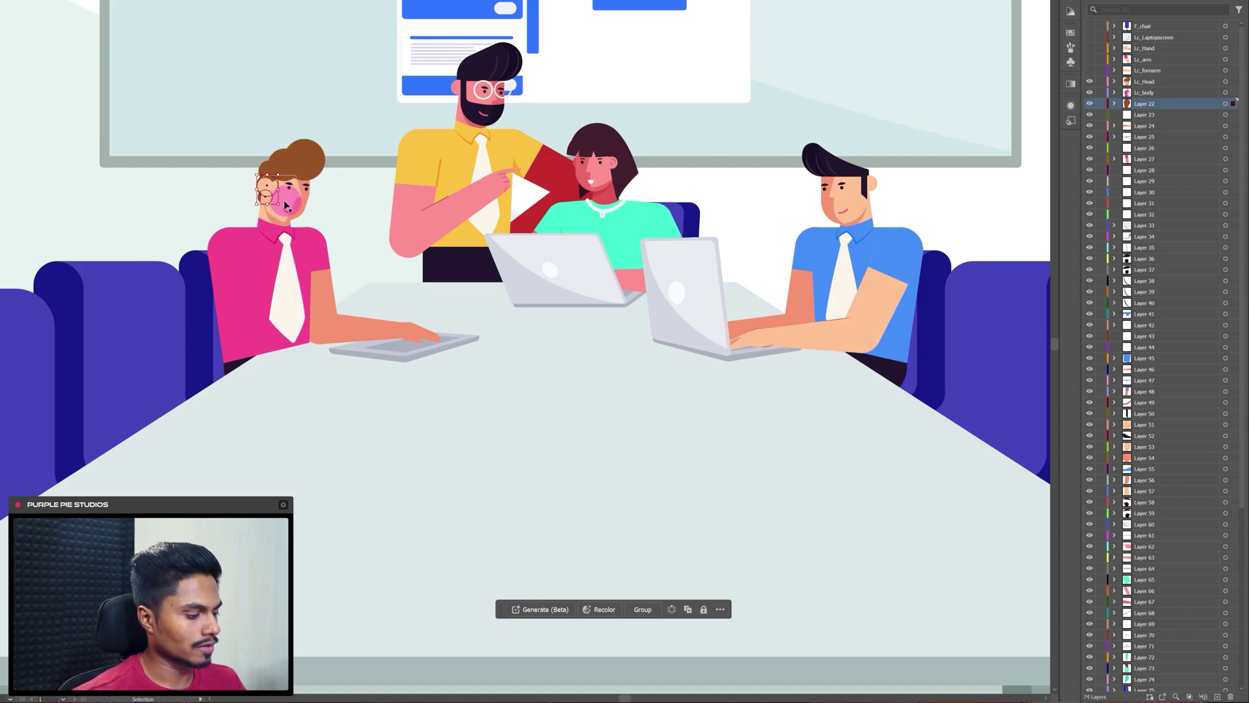
pyautogui.doubleClick(1144, 104)
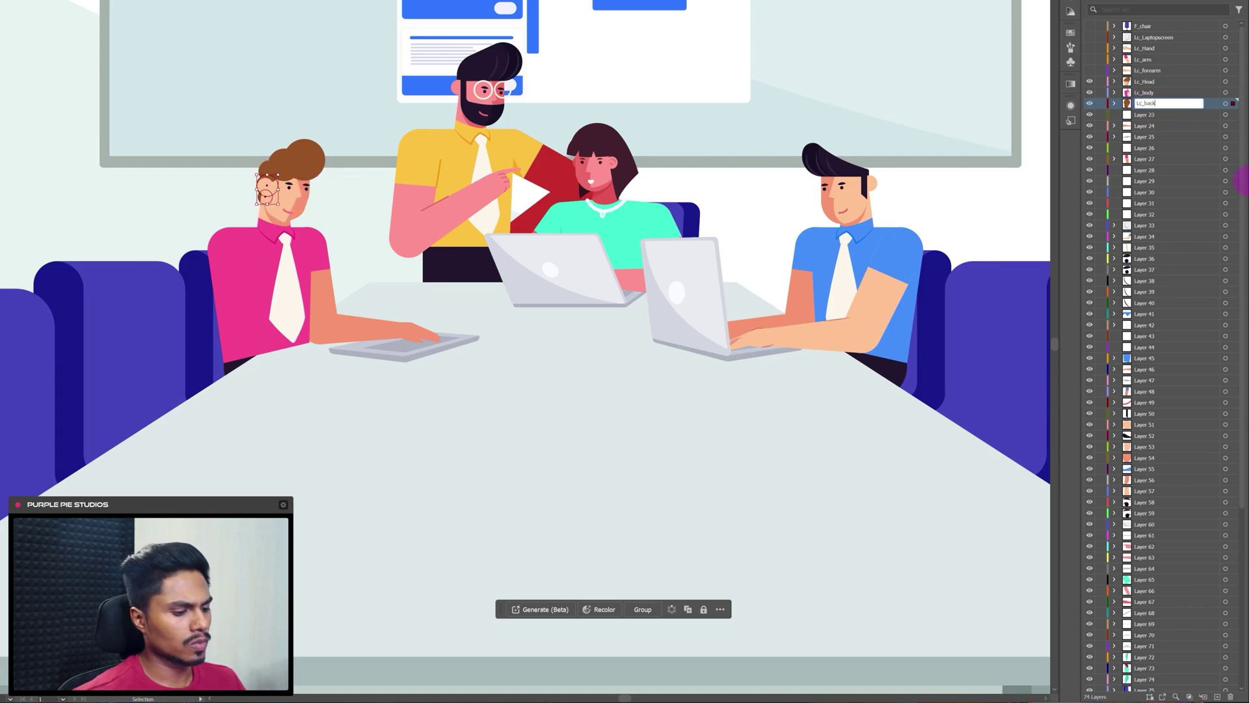
pyautogui.moveTo(1089, 103); pyautogui.dragTo(1089, 82)
# Ungroup the pink-shirted man's remaining forearm and hand, and move the forearm in place onto a new layer
pyautogui.moveTo(353, 336); pyautogui.dragTo(354, 325)
pyautogui.hotkey('ctrl', 'z')
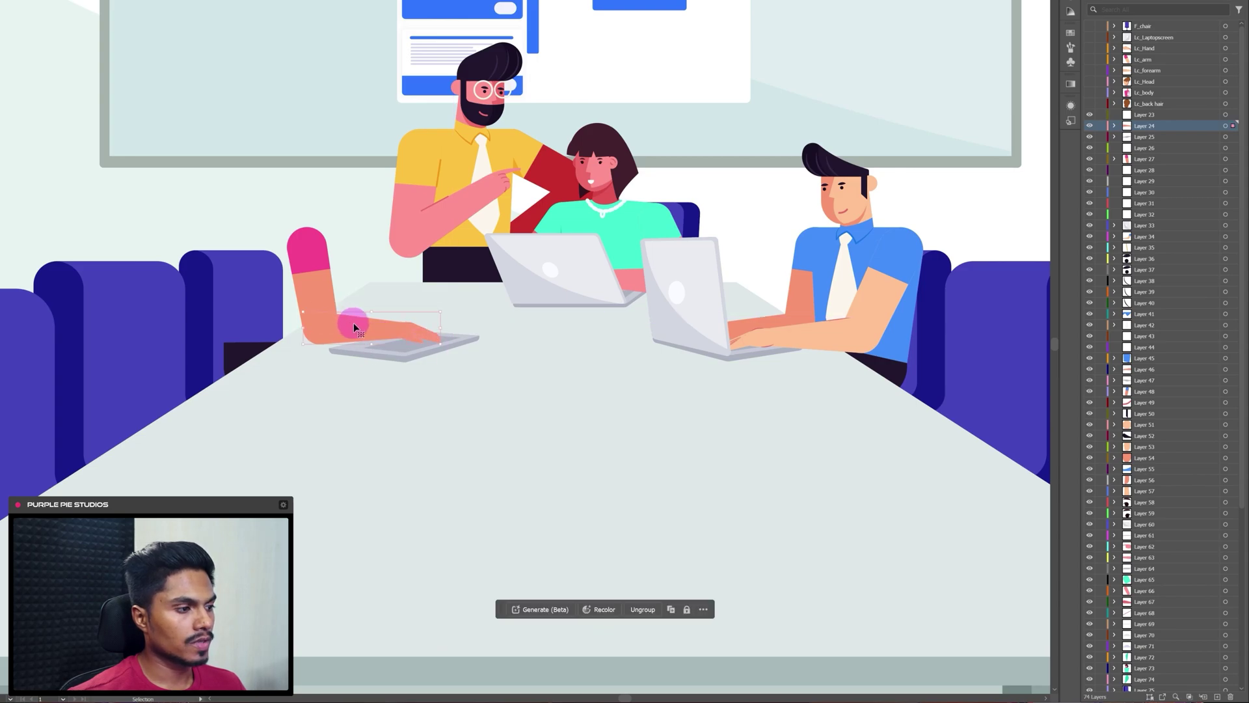
pyautogui.rightClick(354, 323)
pyautogui.click(385, 468)
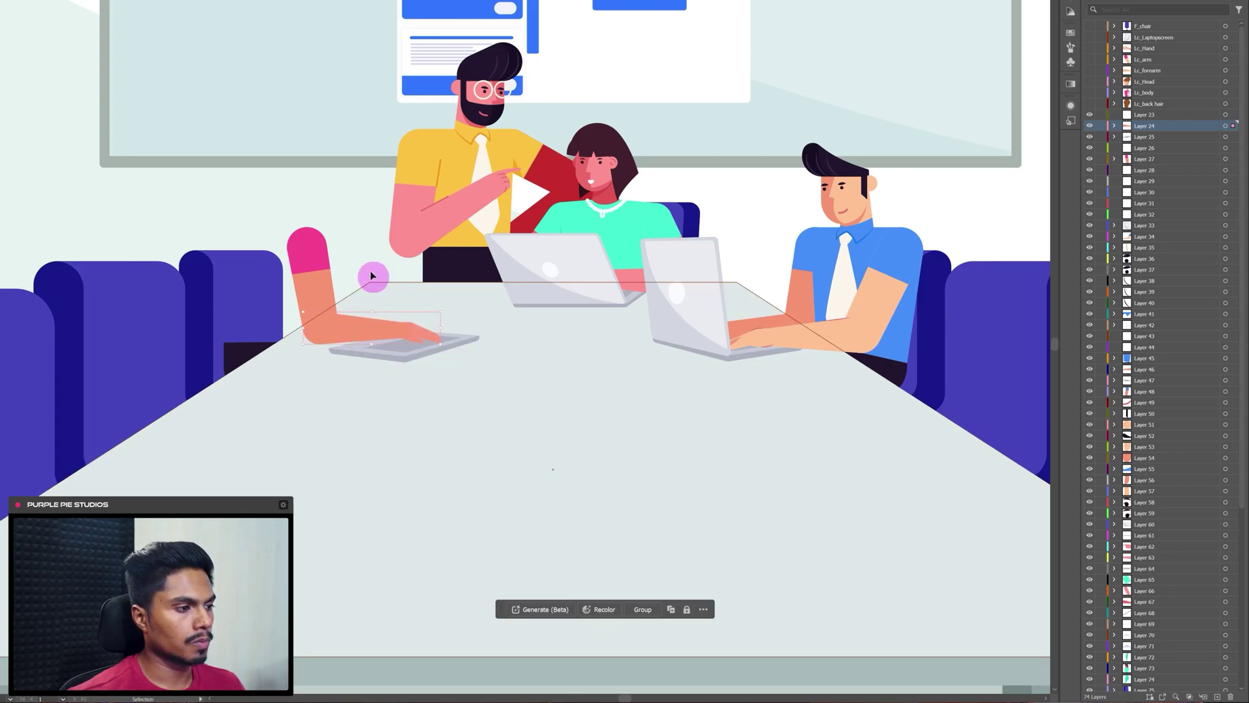
pyautogui.keyDown('shift'); pyautogui.click(371, 331); pyautogui.keyUp('shift')
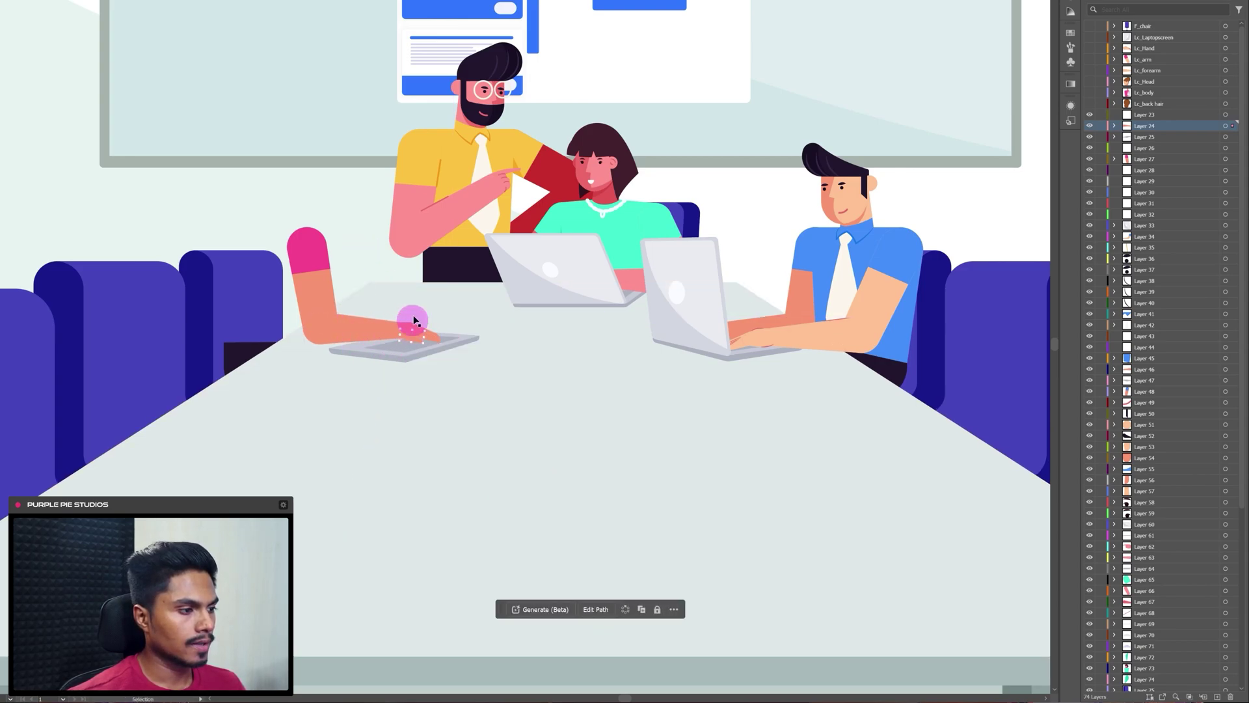
pyautogui.click(412, 319)
pyautogui.click(351, 333)
pyautogui.press('Delete')
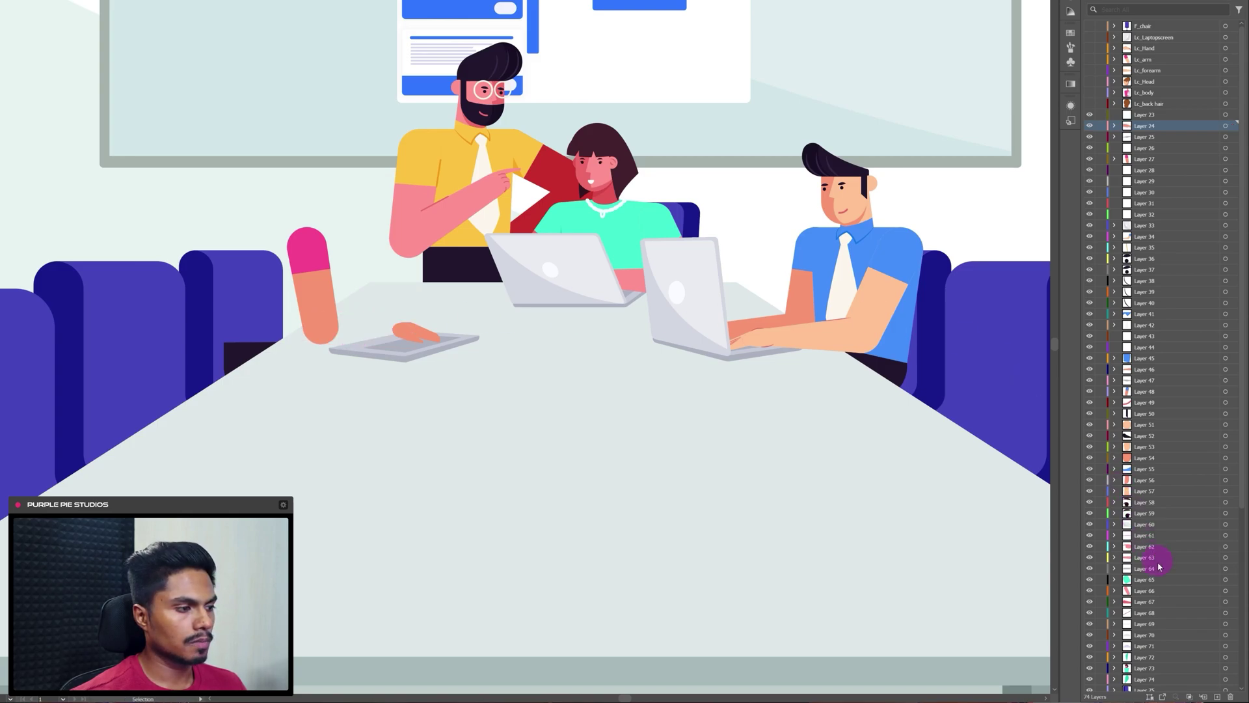
pyautogui.click(1217, 697)
pyautogui.hotkey('ctrl', 'f')
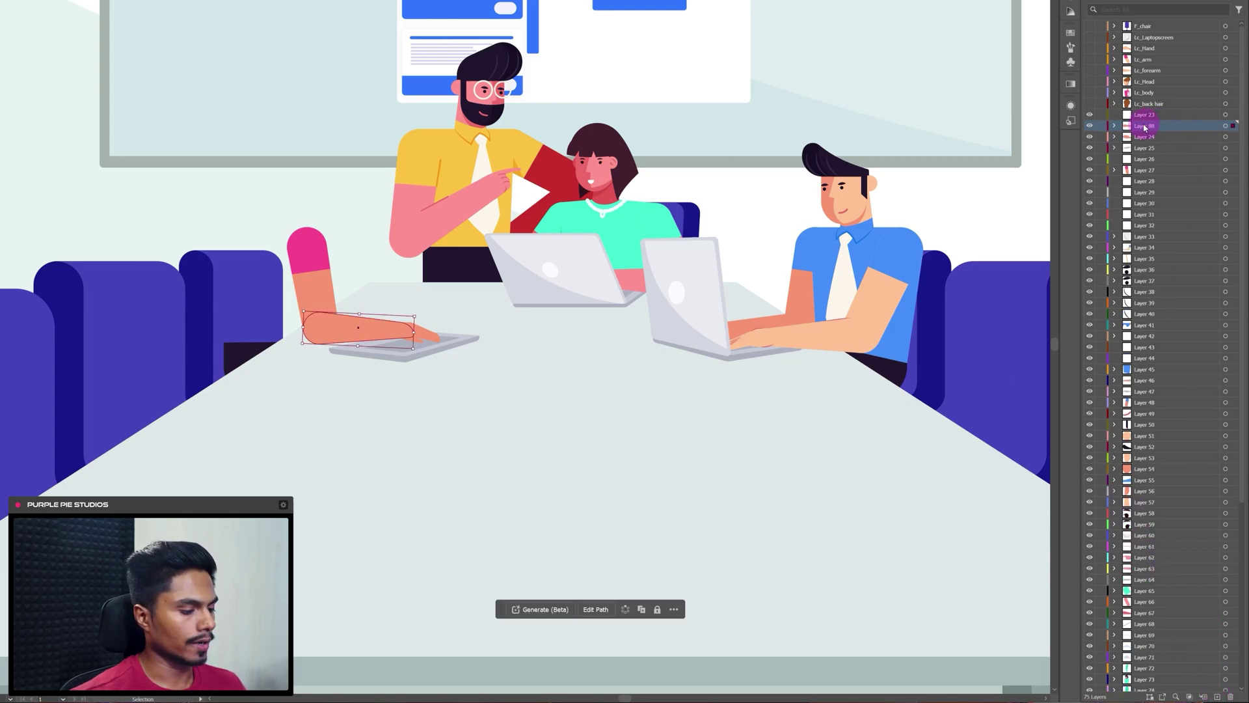
# Rename the new forearm layer as LC_forearm 2 and Layer 24 as Lc_hand 2
pyautogui.doubleClick(1143, 124)
pyautogui.doubleClick(1145, 136)
pyautogui.write('Lc_hand 2')
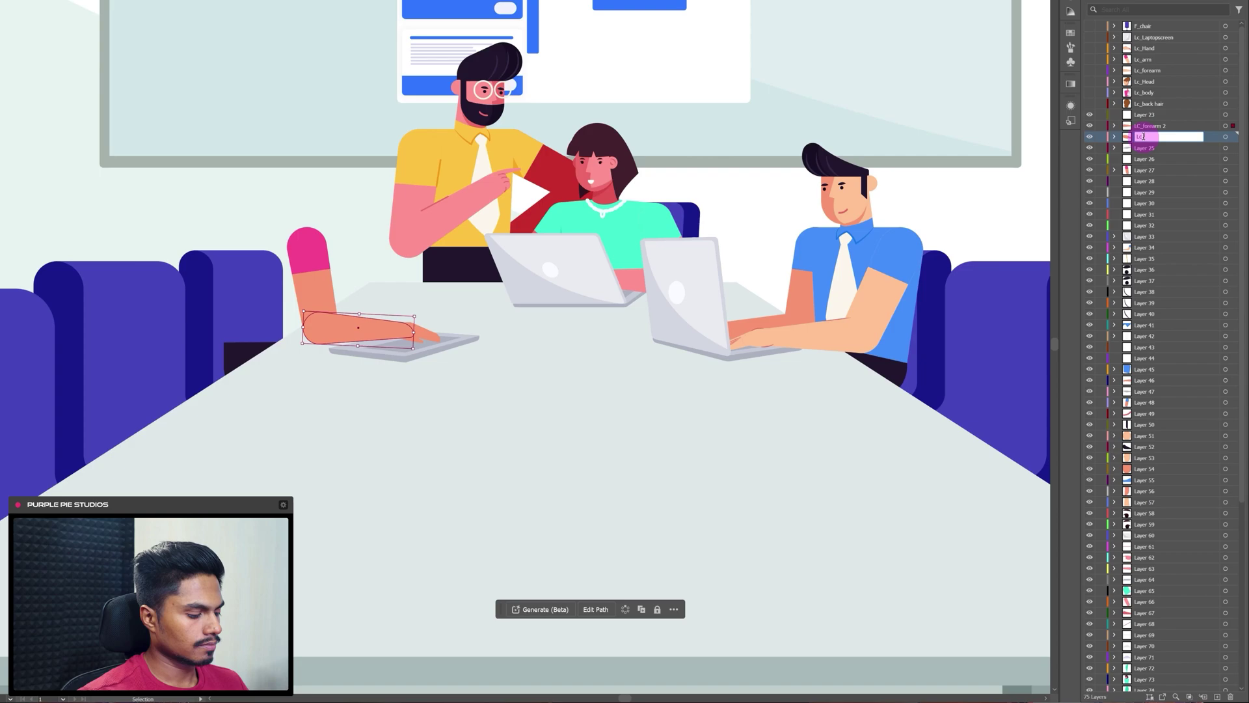
# Move Layer 27 with the remaining upper arm directly below Lc_hand 2 and rename it as Lc_arm
pyautogui.moveTo(1145, 170); pyautogui.dragTo(1145, 142)
pyautogui.doubleClick(1145, 148)
pyautogui.write('Lc_arm')
pyautogui.press('Tab')
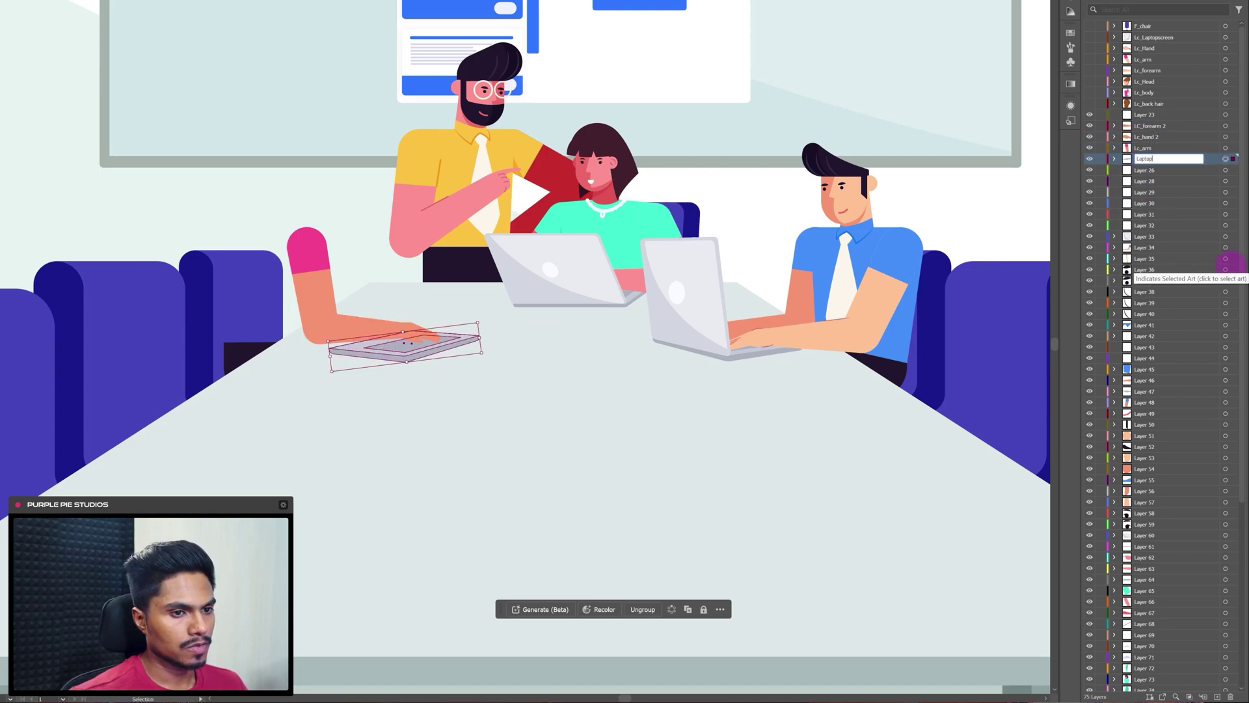
# Rename the layer holding the pink-shirted man's laptop keyboard as Lc_Laptopkey
pyautogui.write('Laptop')
pyautogui.press('Home')
pyautogui.write('Lc_')
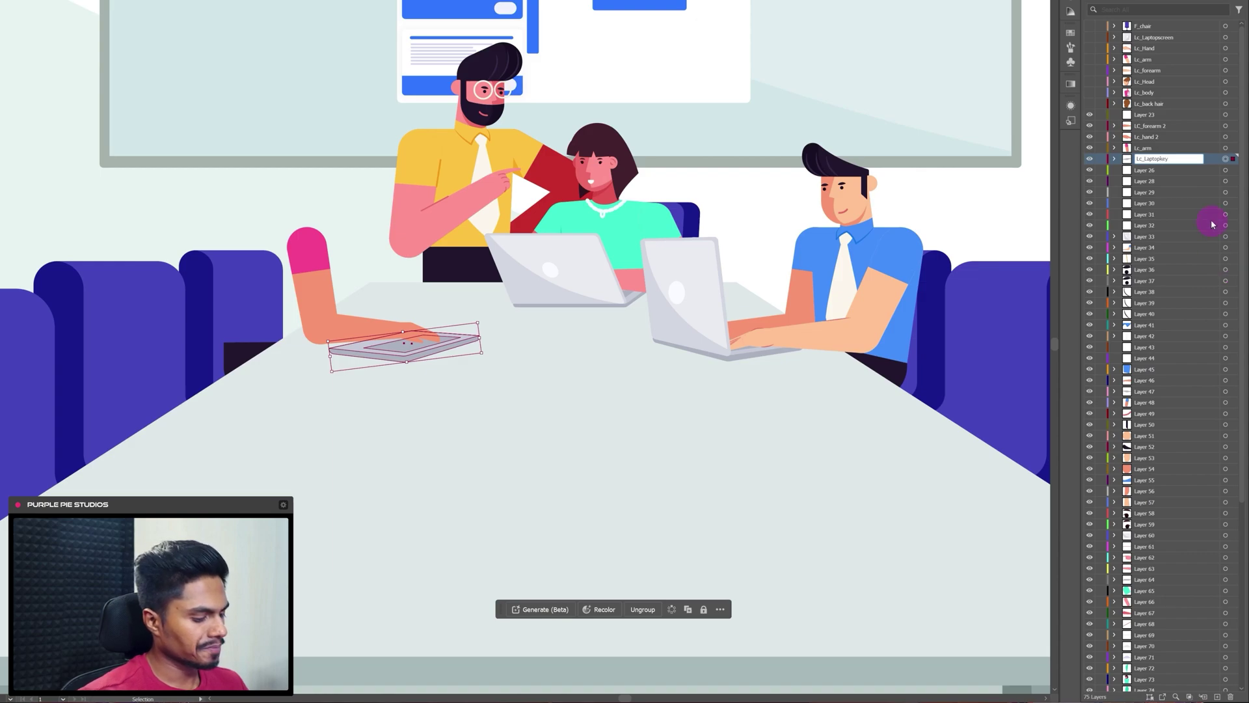
pyautogui.press('Tab')
# Delete the empty layers Layer 23, Layer 26 and Layer 28 through Layer 32
pyautogui.keyDown('shift'); pyautogui.click(1145, 226); pyautogui.keyUp('shift')
pyautogui.keyDown('ctrl'); pyautogui.click(1144, 115); pyautogui.keyUp('ctrl')
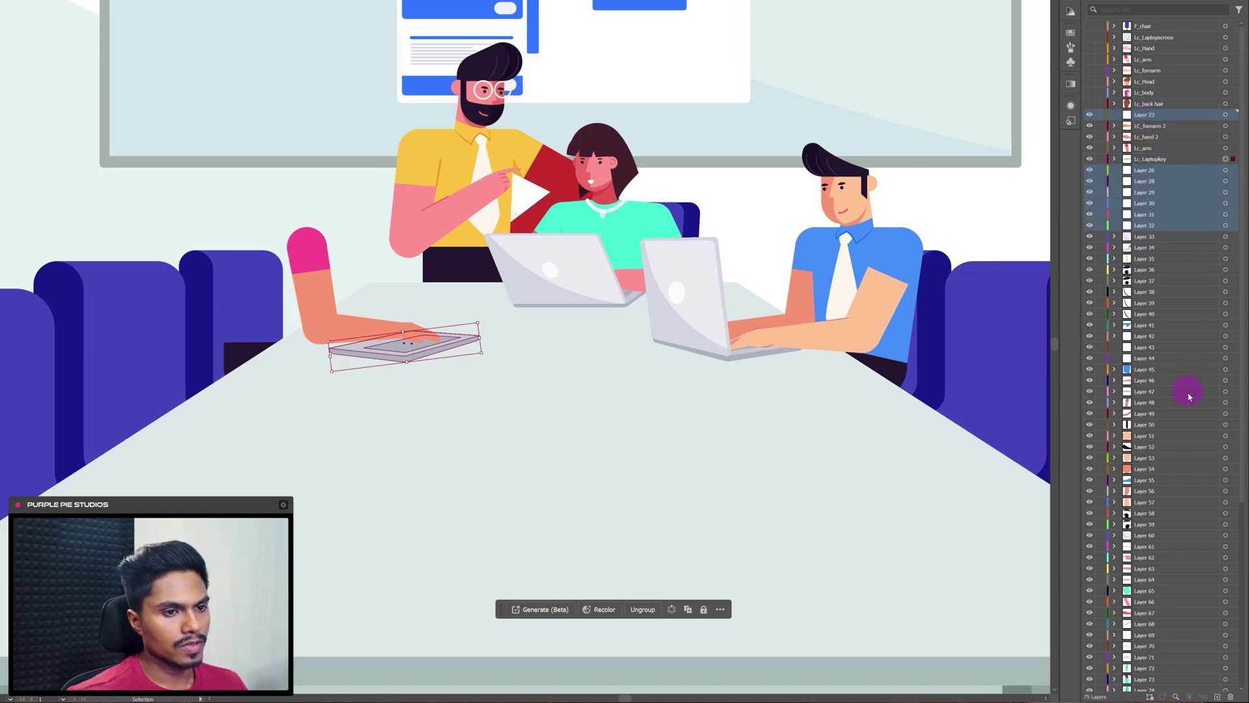
pyautogui.click(1230, 695)
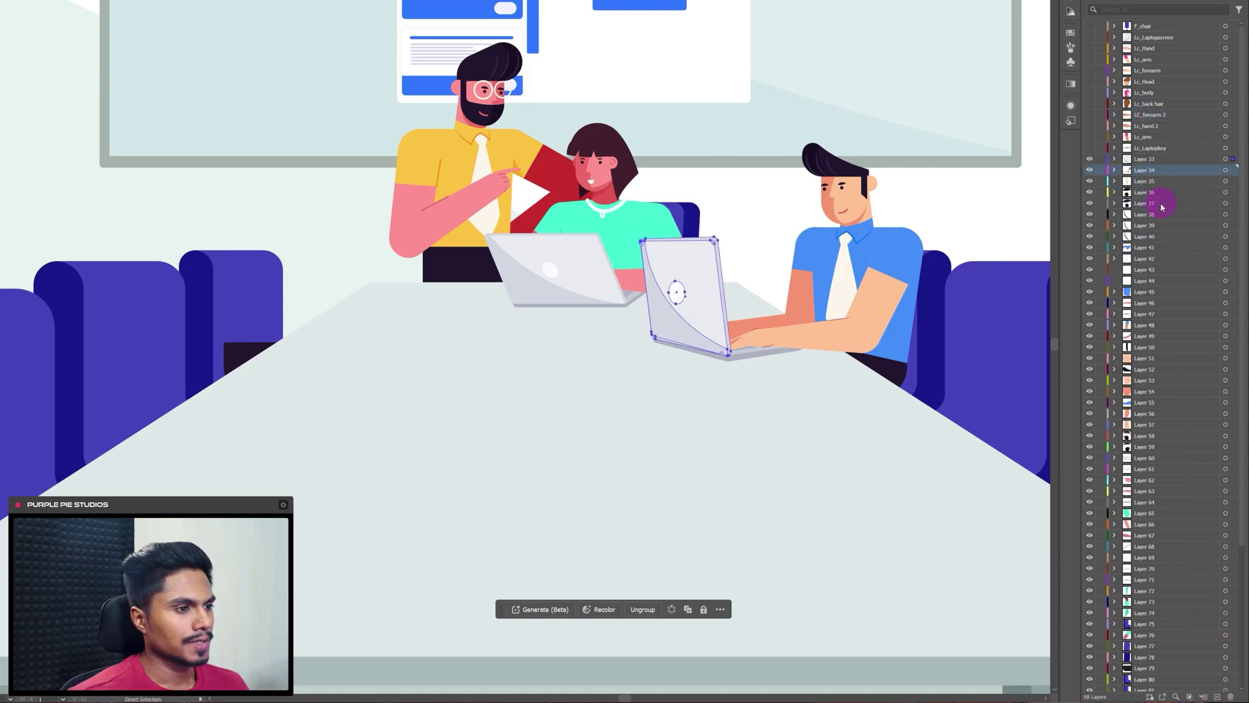
# Rename the blue-shirted man's laptop screen layer as Rc_Laptopscreen and his front hand layer as Rc_hand 1
pyautogui.doubleClick(1148, 158)
pyautogui.write('Rc_')
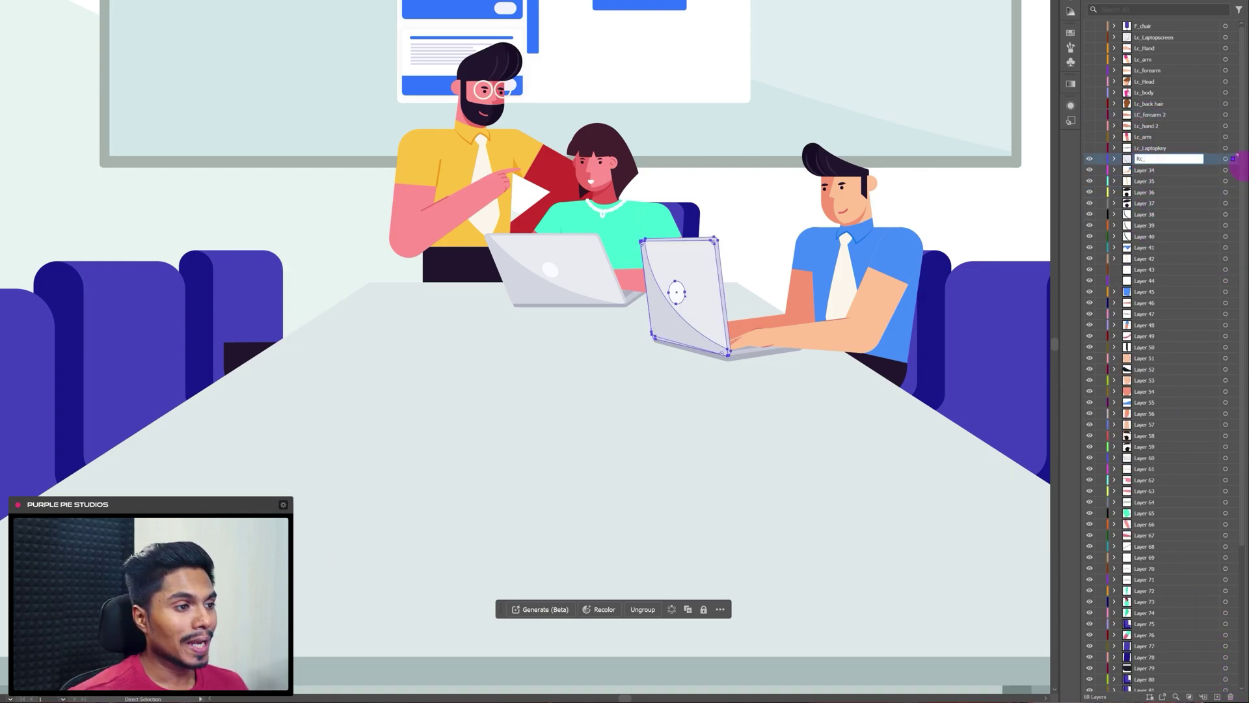
pyautogui.write('Laptopscreen')
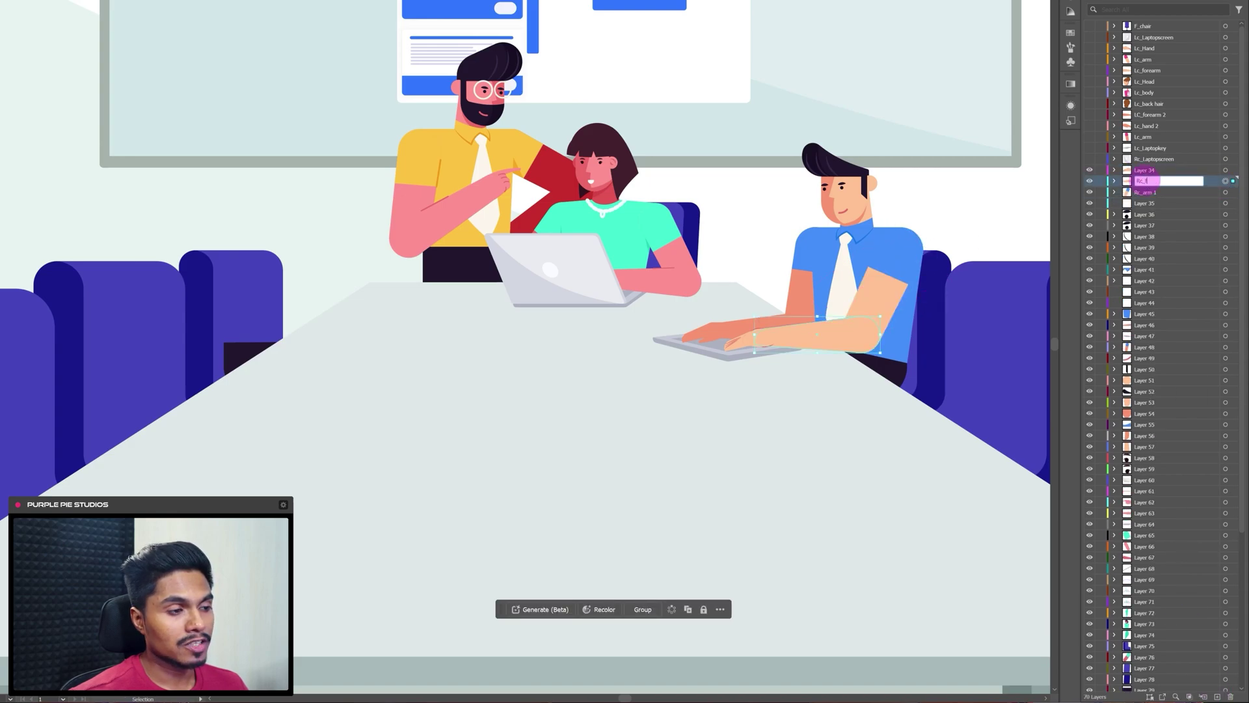
pyautogui.doubleClick(1145, 170)
pyautogui.write('Rc_hand 1')
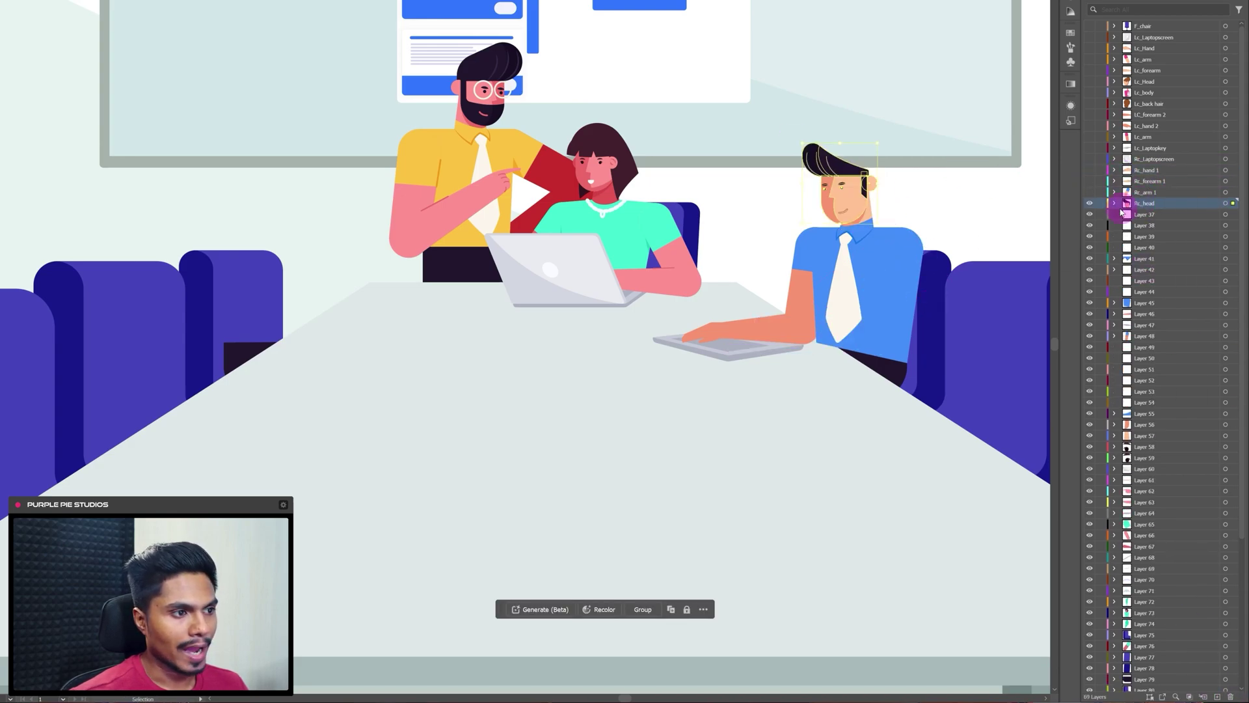
# Ungroup the blue-shirted man's far forearm and hand, and separate them in place onto their own layers
pyautogui.rightClick(719, 333)
pyautogui.click(746, 482)
pyautogui.click(716, 341)
pyautogui.hotkey('ctrl', 'x')
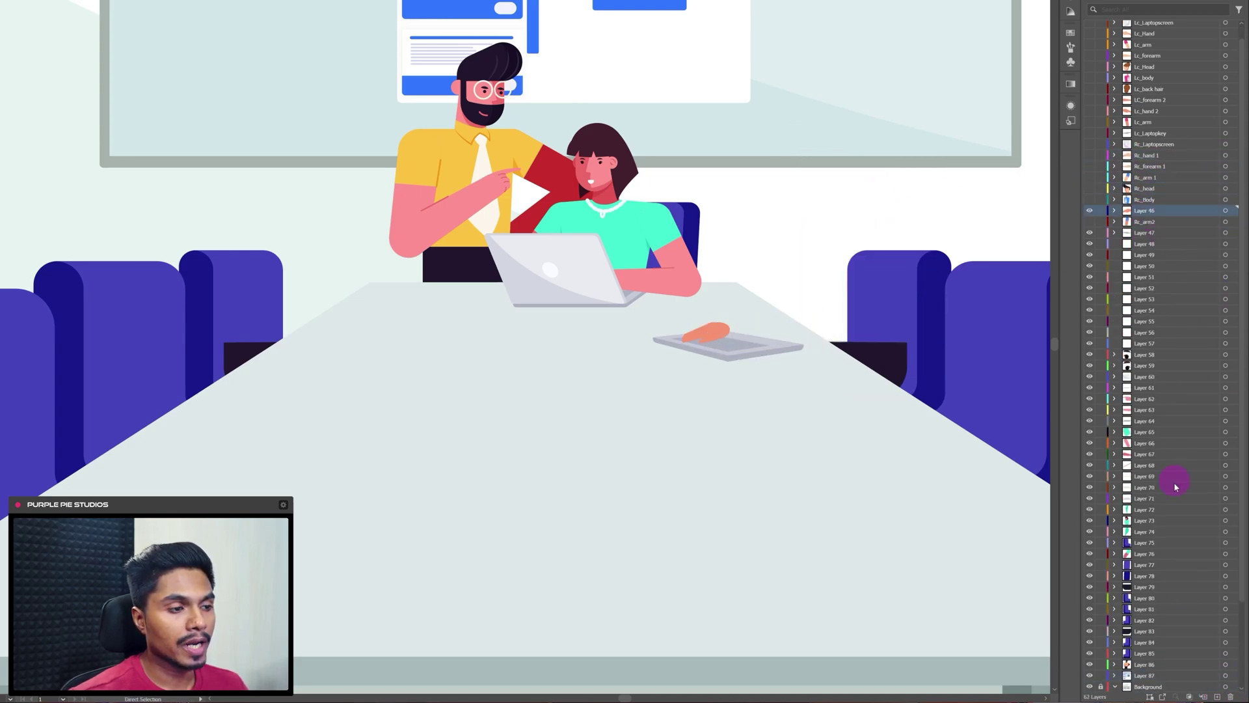
pyautogui.hotkey('ctrl', 'f')
# Rename the blue-shirted man's far forearm and hand layers as Rc_forearm and Rc_hand2, and hide the Rc_keyboard layer
pyautogui.doubleClick(1148, 210)
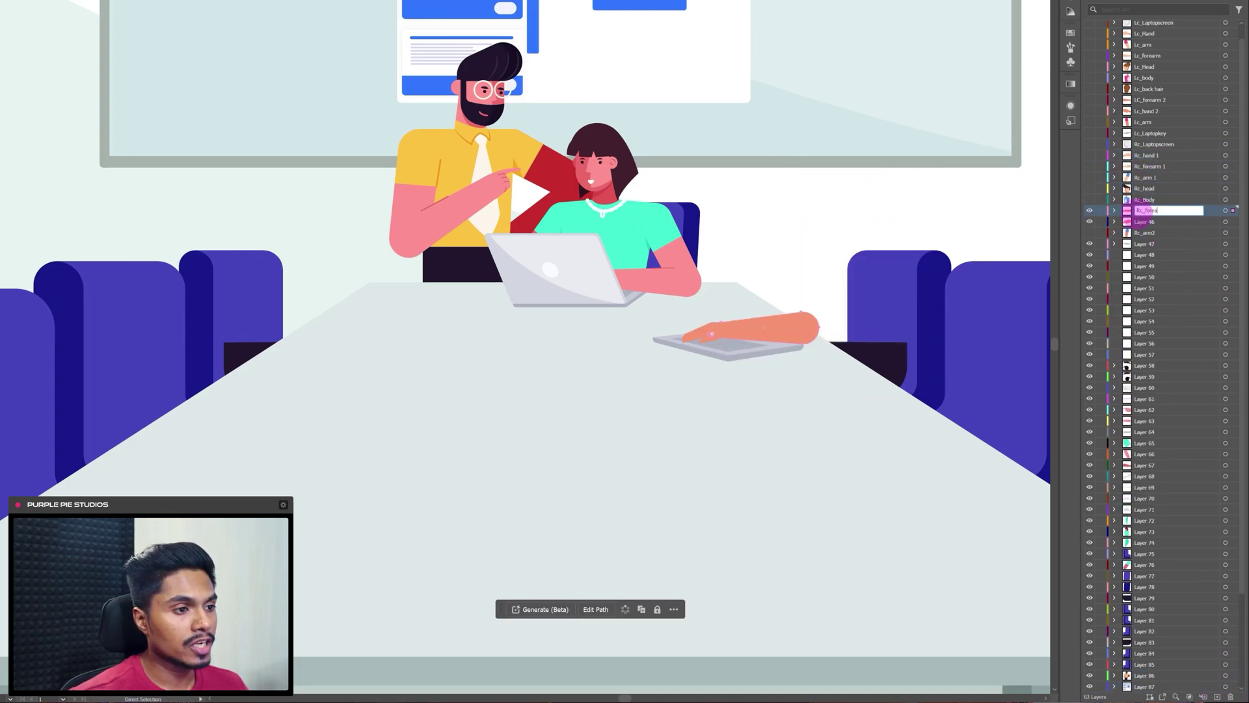
pyautogui.write('Rc_forearm')
pyautogui.doubleClick(1149, 221)
pyautogui.write('Rc_hand2')
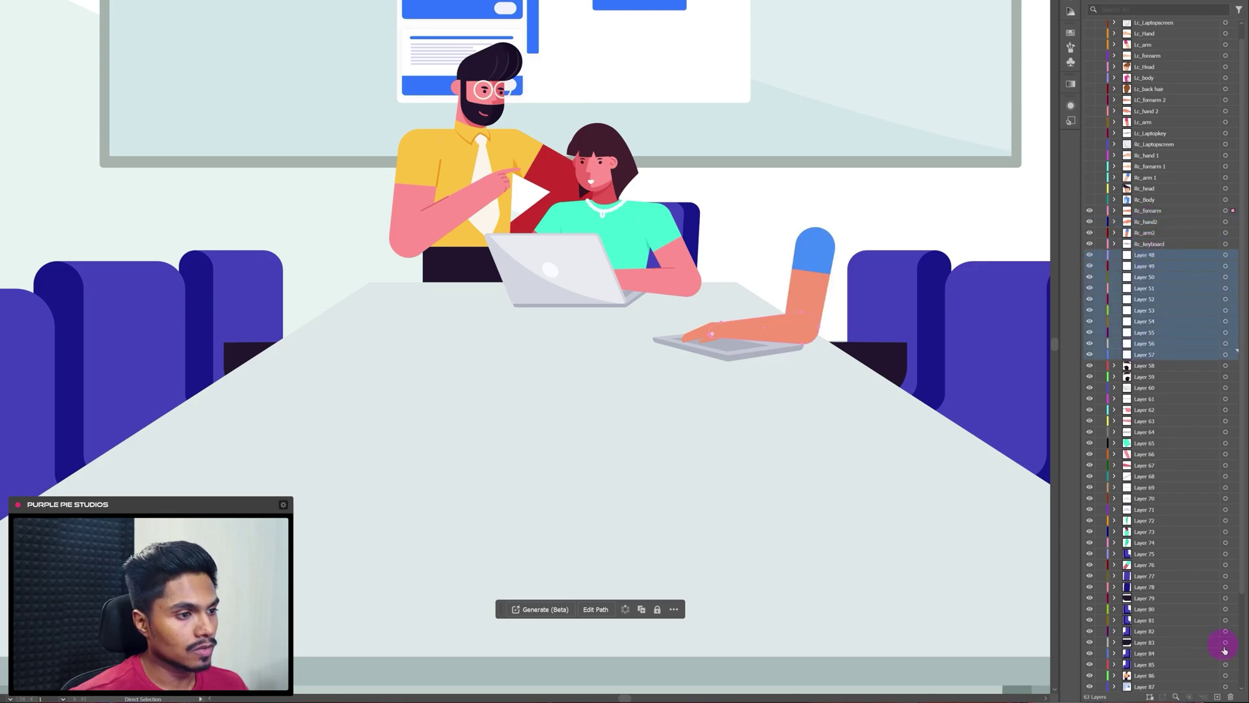
pyautogui.click(1089, 243)
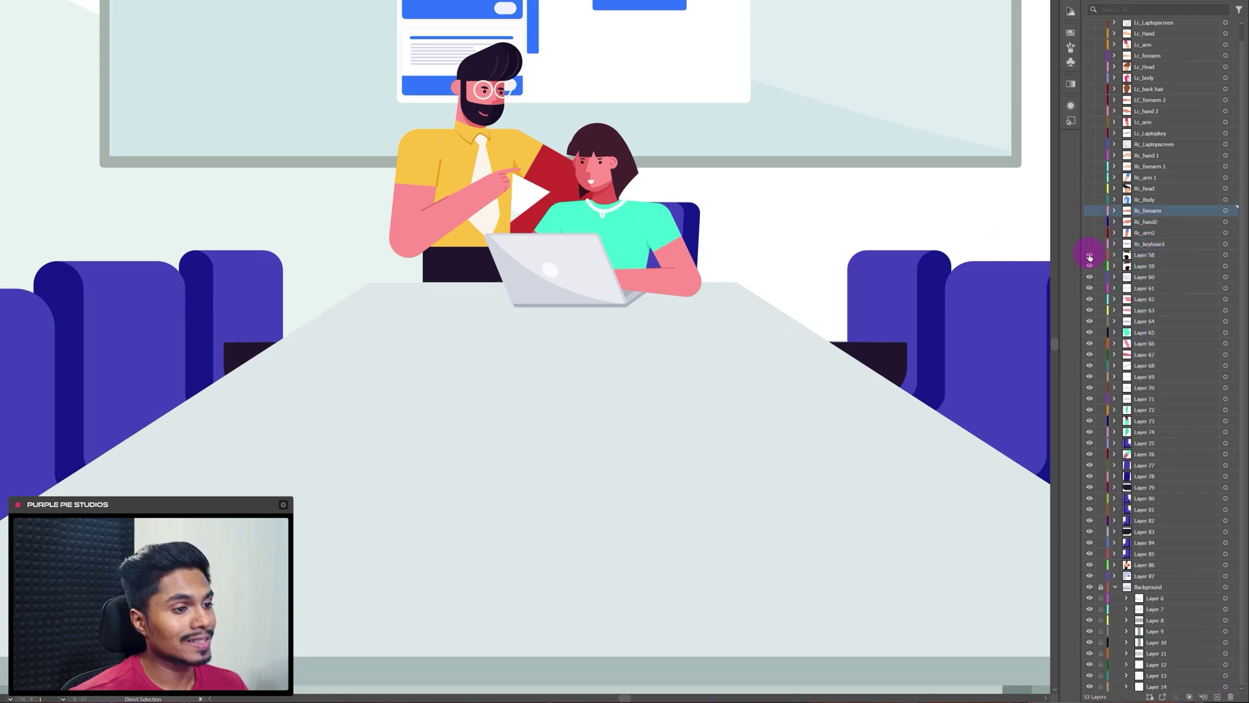
# Rename Layer 62, holding the seated woman's hand, as Mchar_hand
pyautogui.click(564, 179)
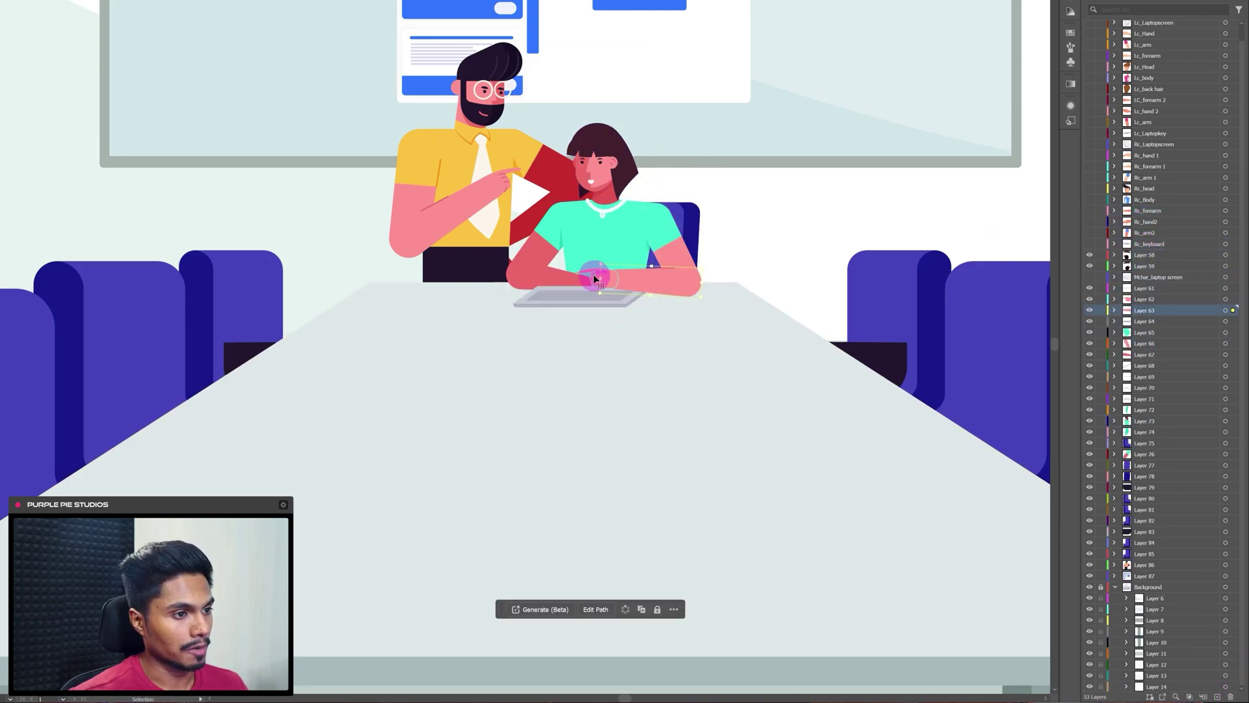
pyautogui.doubleClick(1185, 296)
pyautogui.write('Mchar_han')
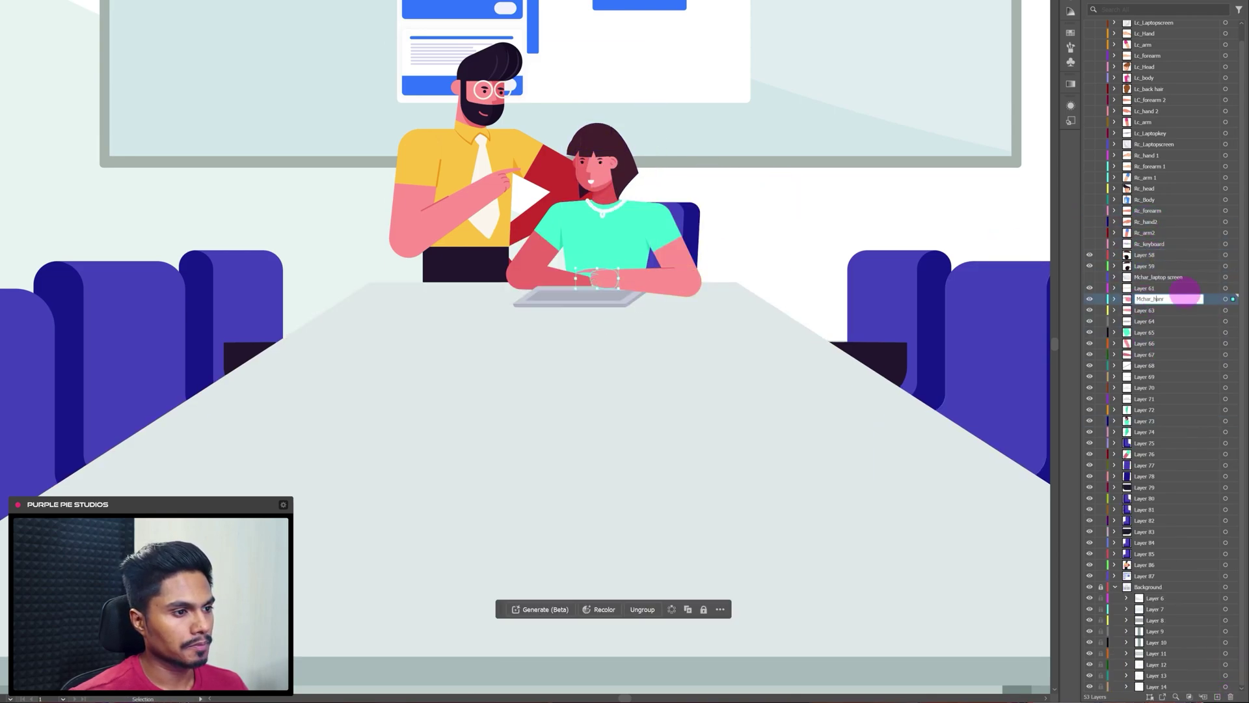
pyautogui.write('d')
pyautogui.press('Return')
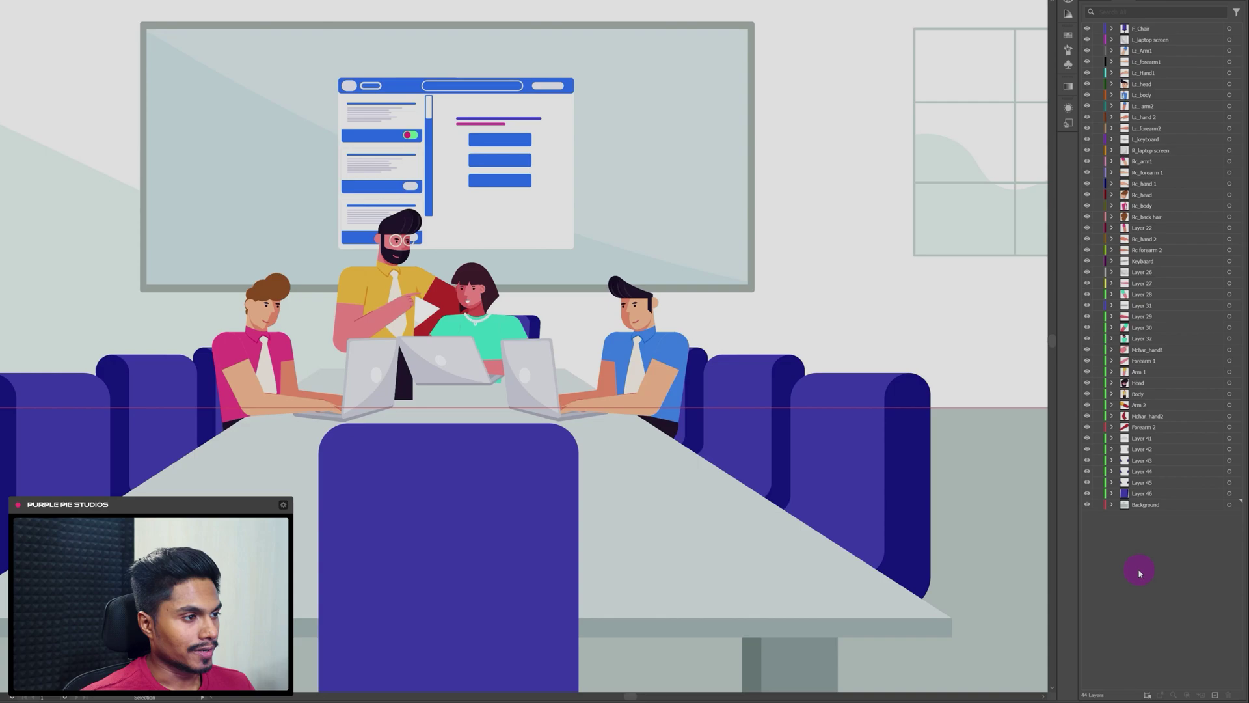